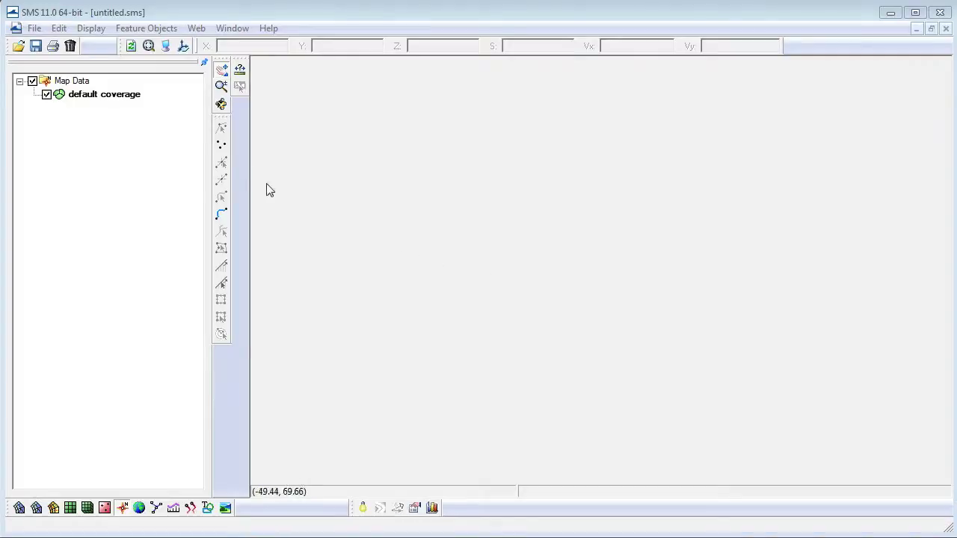
# Open the File menu in the empty, untitled SMS project
pyautogui.click(34, 28)
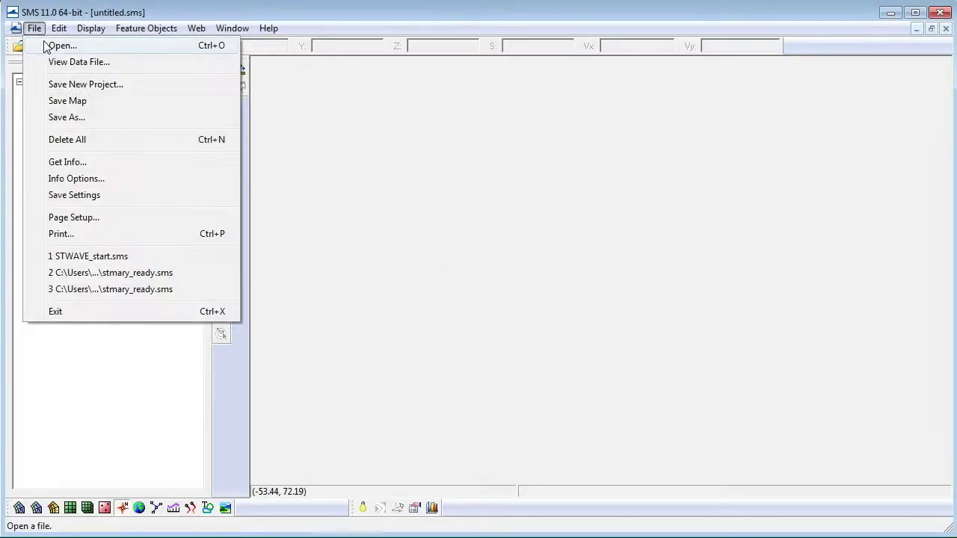
# Open the STWAVE_start.sms project from the STWAVE_video_data_files folder
pyautogui.click(46, 43)
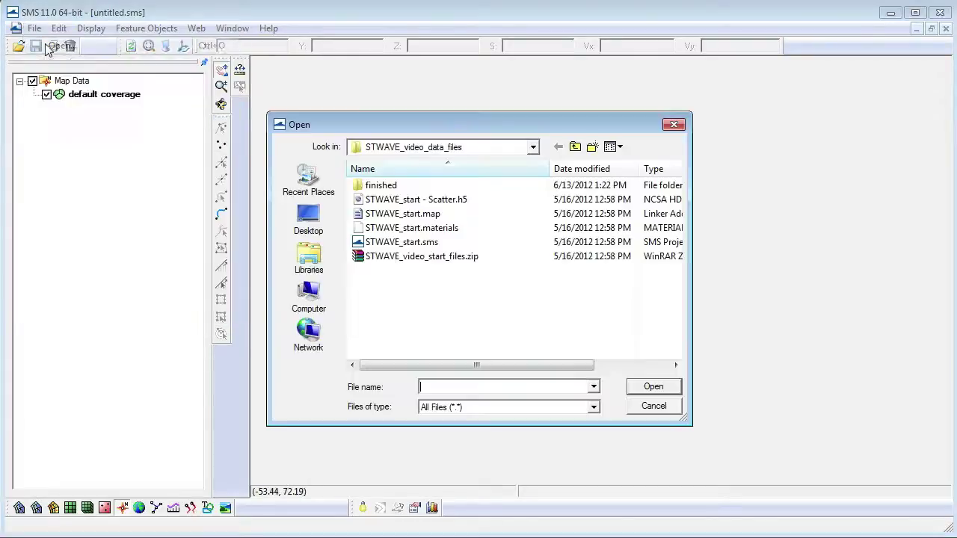
pyautogui.click(369, 242)
pyautogui.click(653, 388)
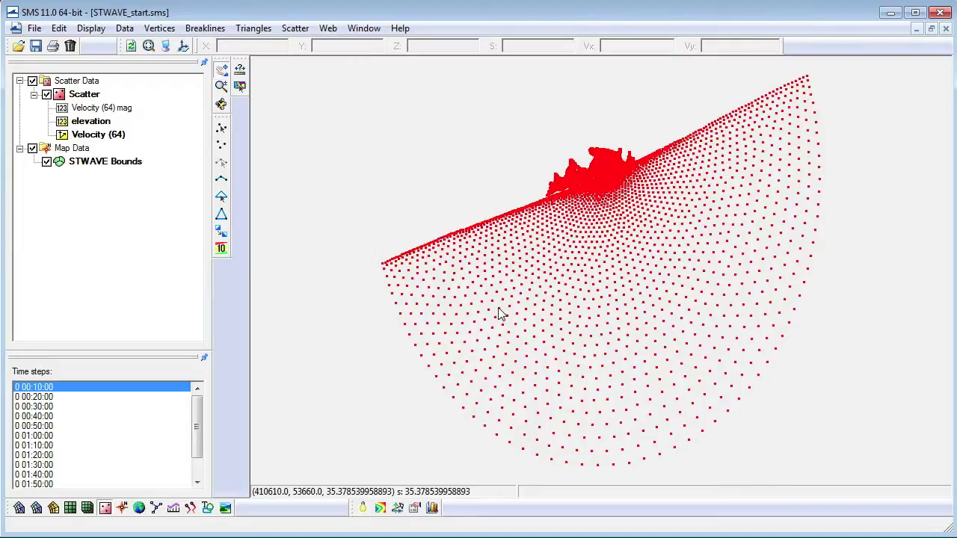
pyautogui.rightClick(117, 170)
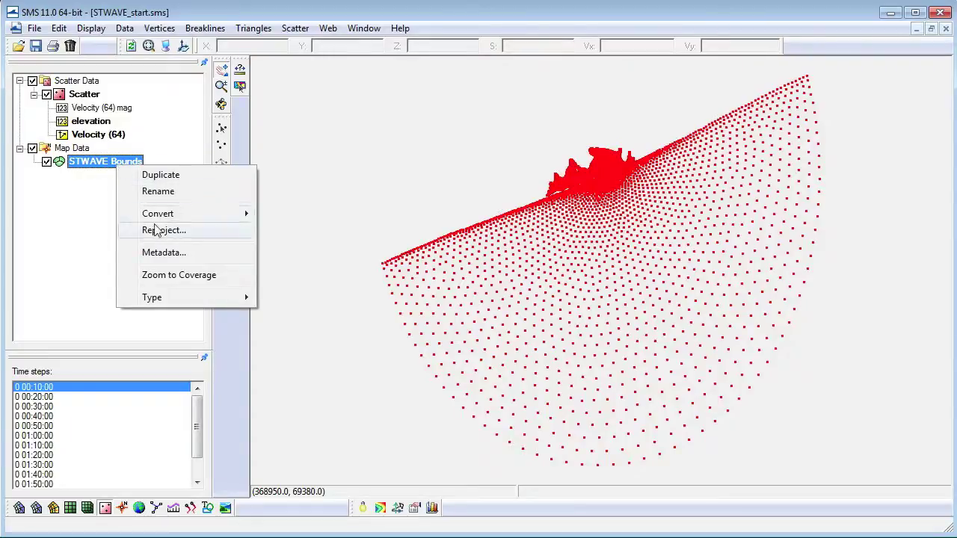
# Set the STWAVE Bounds coverage type to STWAVE and zoom in on the inlet
pyautogui.moveTo(187, 297)
pyautogui.moveTo(285, 316)
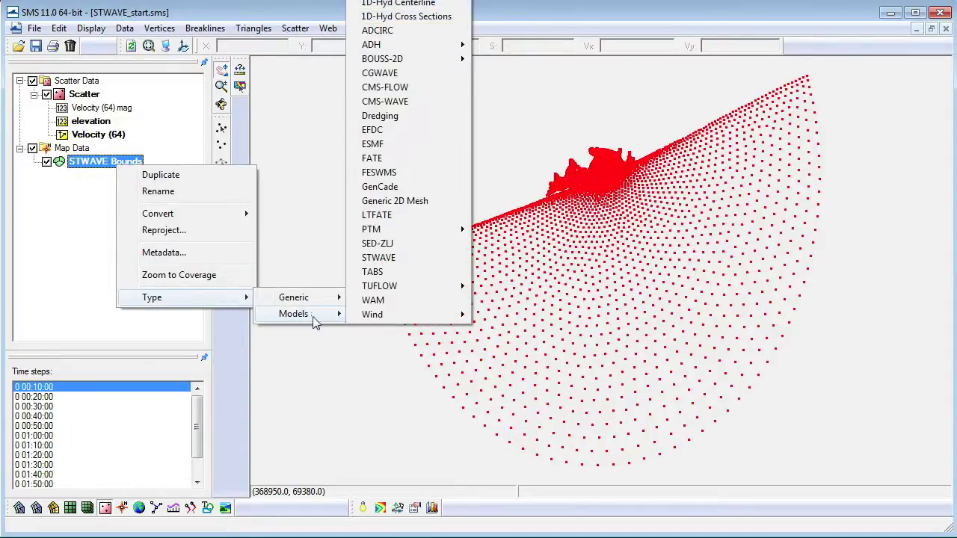
pyautogui.click(386, 259)
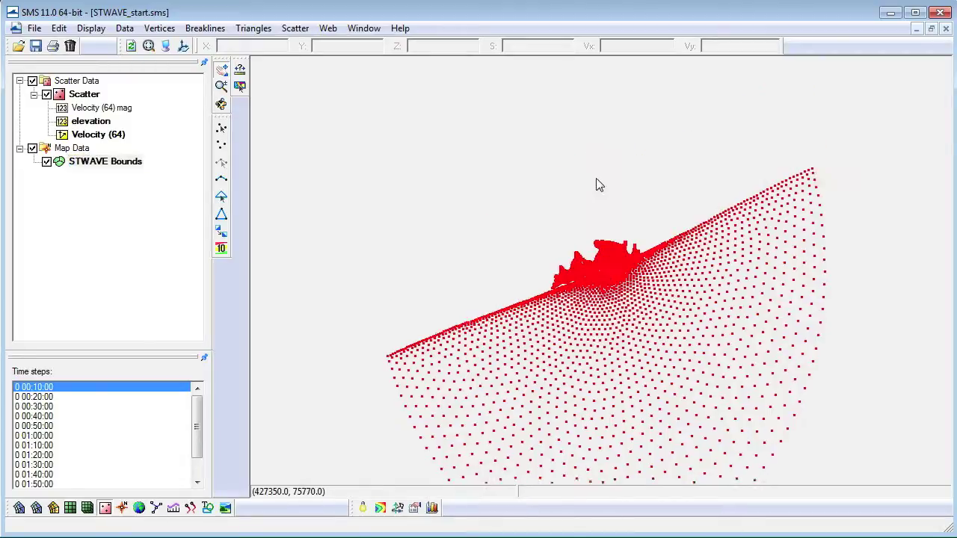
pyautogui.click(221, 85)
pyautogui.moveTo(487, 188); pyautogui.dragTo(711, 381)
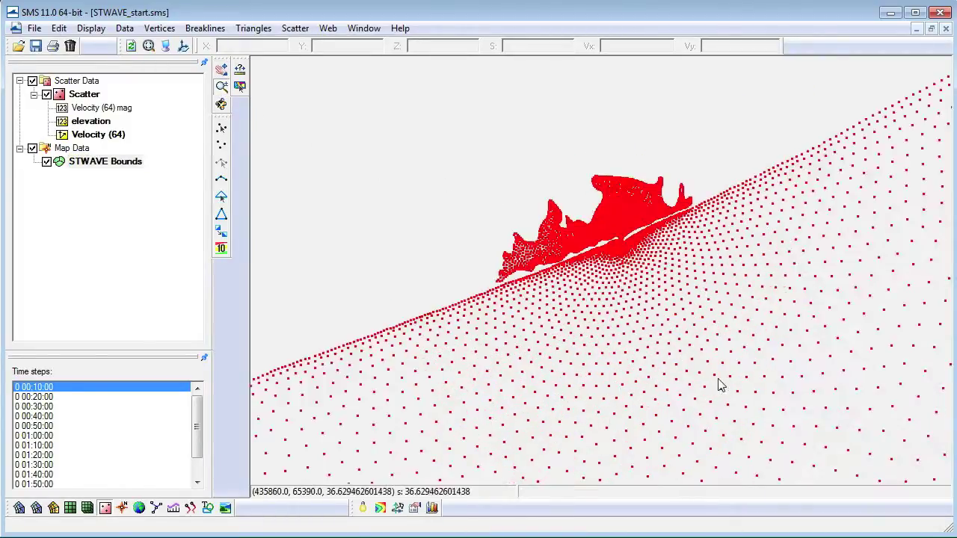
# Draw a three-point grid frame across the inlet on STWAVE Bounds and open its properties
pyautogui.click(124, 165)
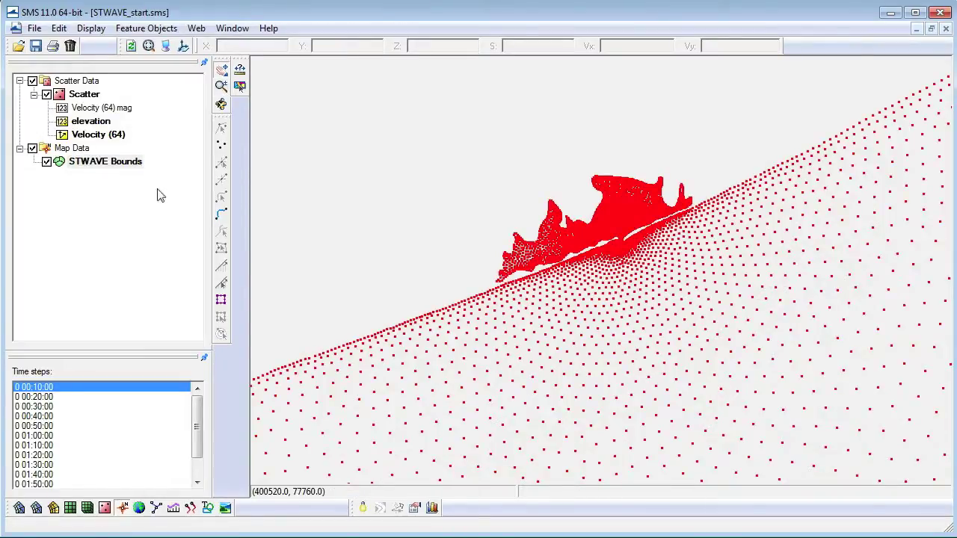
pyautogui.click(222, 300)
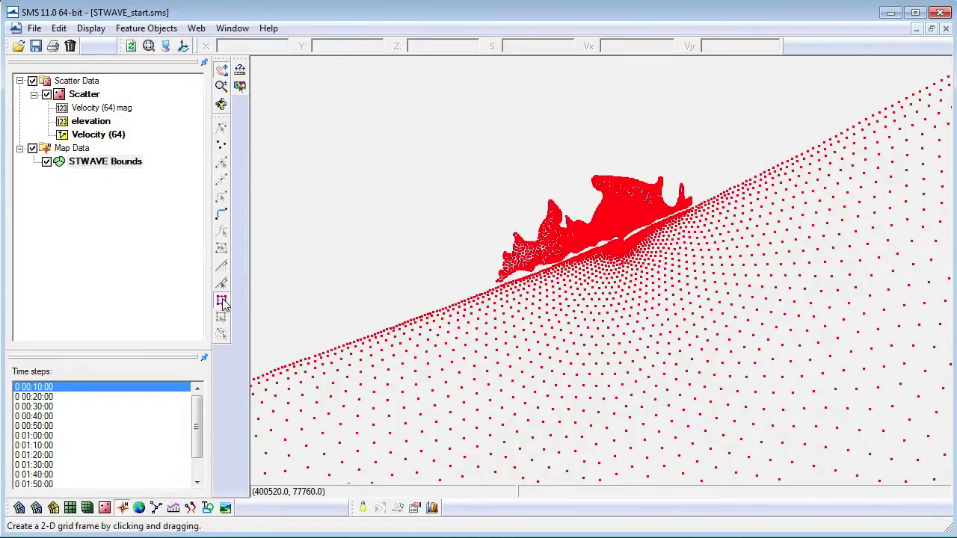
pyautogui.click(806, 272)
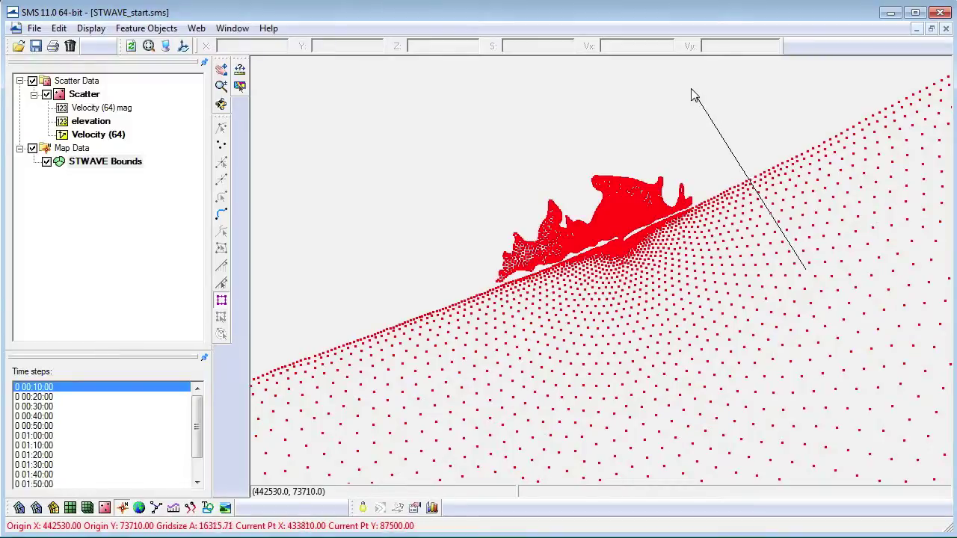
pyautogui.click(413, 201)
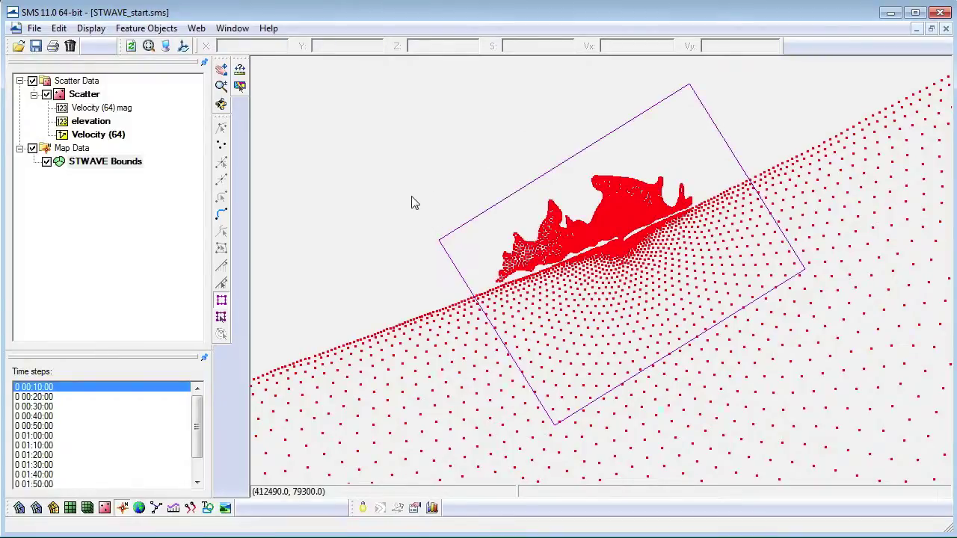
pyautogui.click(222, 317)
pyautogui.click(623, 256)
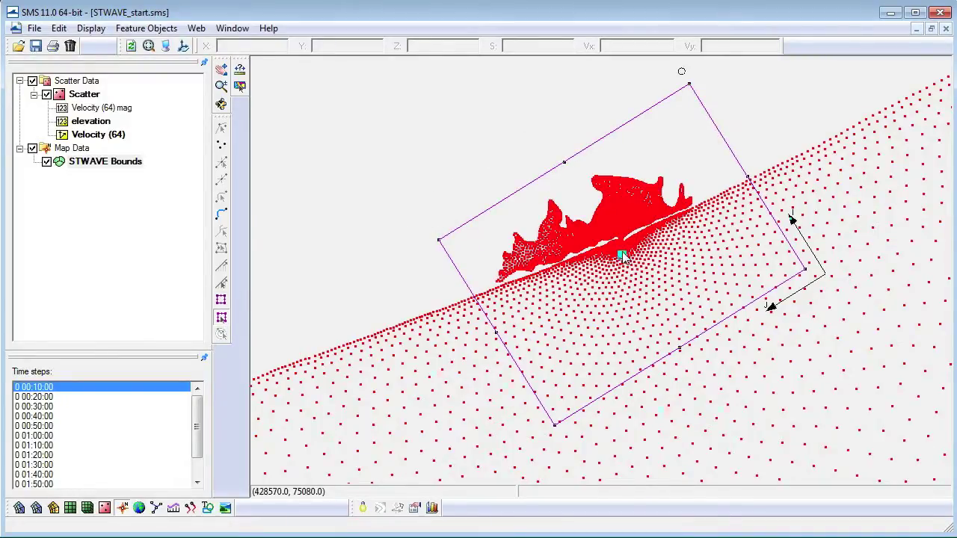
pyautogui.doubleClick(622, 256)
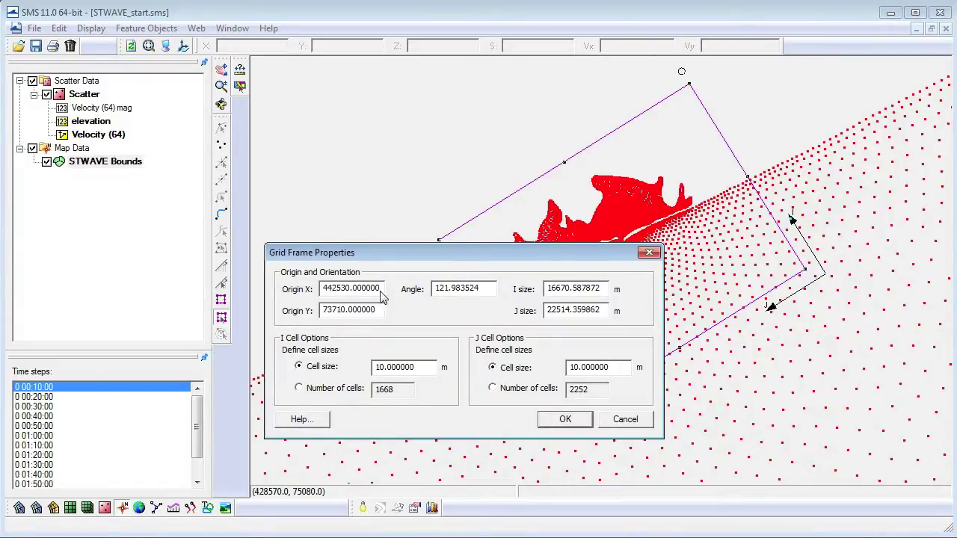
# Set the grid frame origin to 438000, 70000 and its angle to 112°
pyautogui.moveTo(381, 297); pyautogui.dragTo(276, 280)
pyautogui.write('438000')
pyautogui.moveTo(374, 313); pyautogui.dragTo(309, 315)
pyautogui.write('70000')
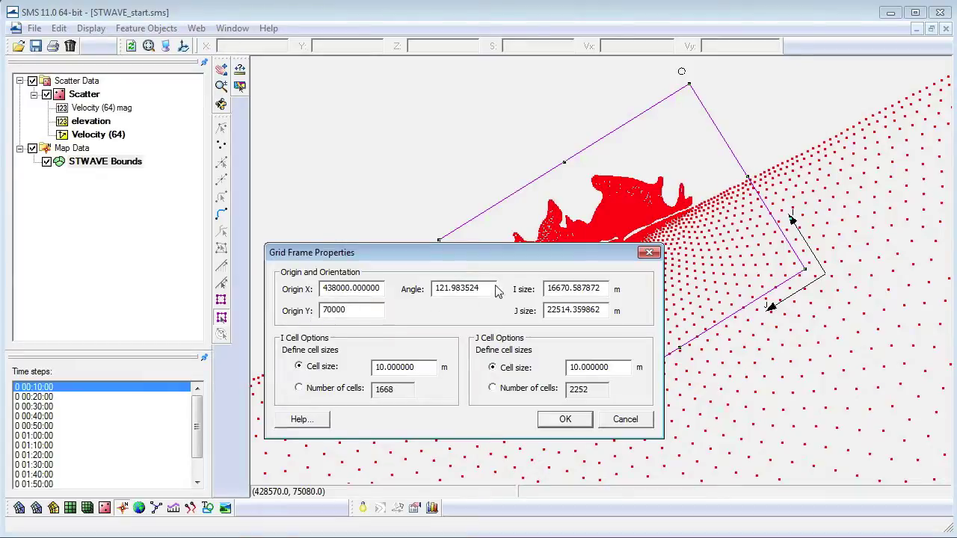
pyautogui.moveTo(496, 289); pyautogui.dragTo(438, 292)
pyautogui.write('112')
# Size the frame 15000 by 17000 m with 100 m I and J cells, and apply
pyautogui.moveTo(603, 293); pyautogui.dragTo(539, 294)
pyautogui.write('15000')
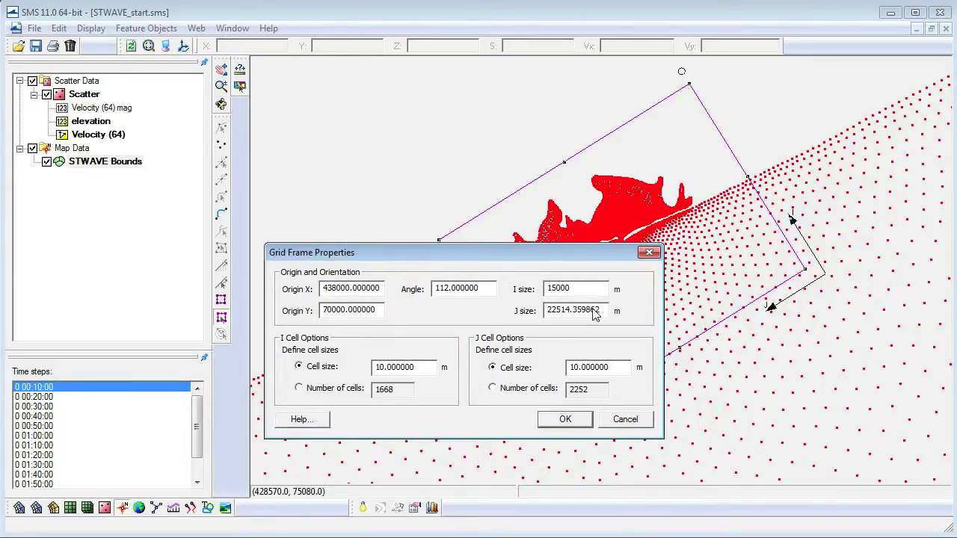
pyautogui.moveTo(601, 311); pyautogui.dragTo(525, 312)
pyautogui.write('17000')
pyautogui.moveTo(432, 366); pyautogui.dragTo(364, 371)
pyautogui.write('100')
pyautogui.click(611, 369)
pyautogui.moveTo(611, 369); pyautogui.dragTo(569, 371)
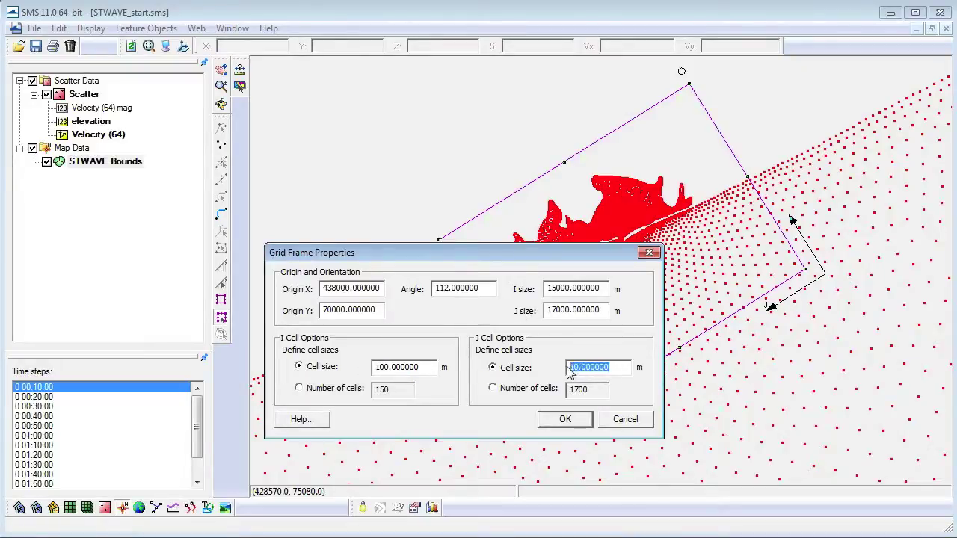
pyautogui.write('100')
pyautogui.click(564, 419)
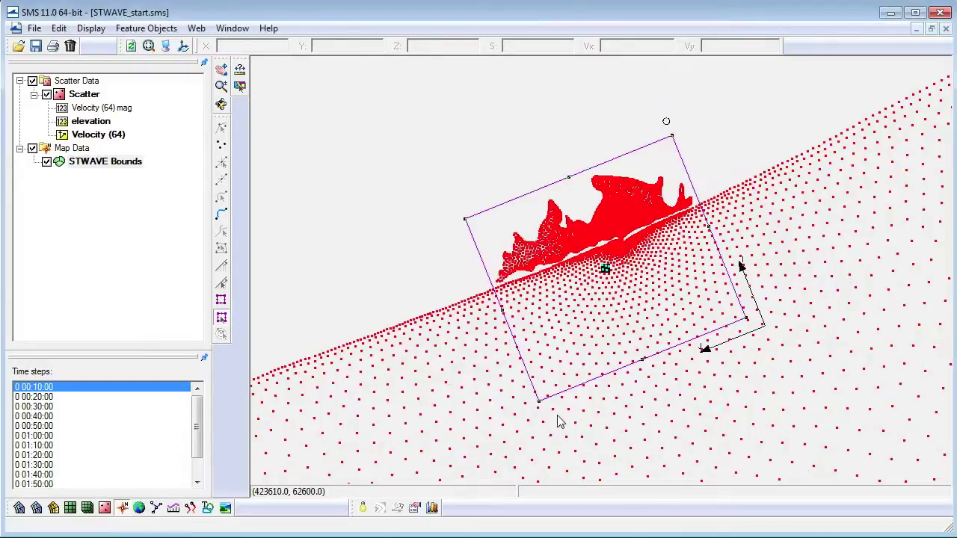
# Begin Map → 2D Grid with depths taken from the scatter set's elevation dataset
pyautogui.click(146, 28)
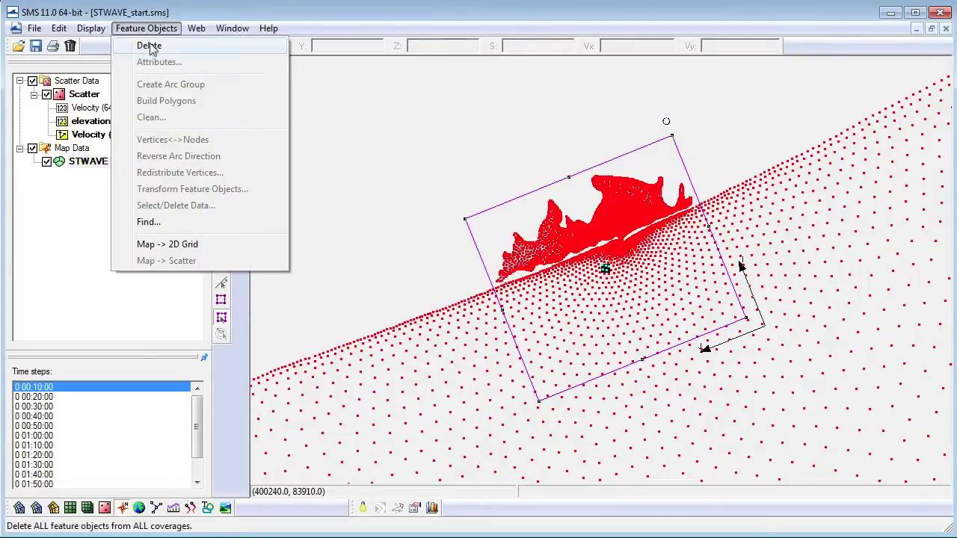
pyautogui.click(200, 245)
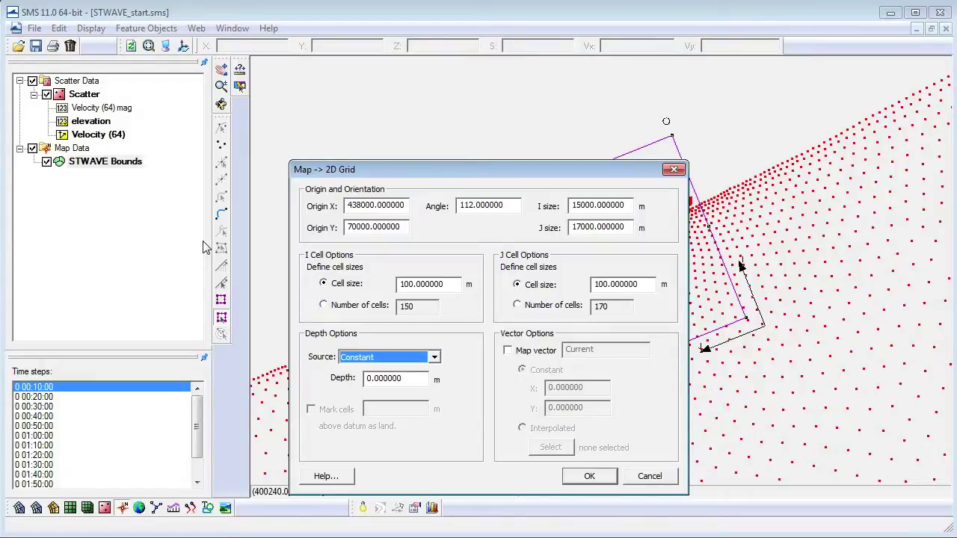
pyautogui.click(433, 357)
pyautogui.click(426, 378)
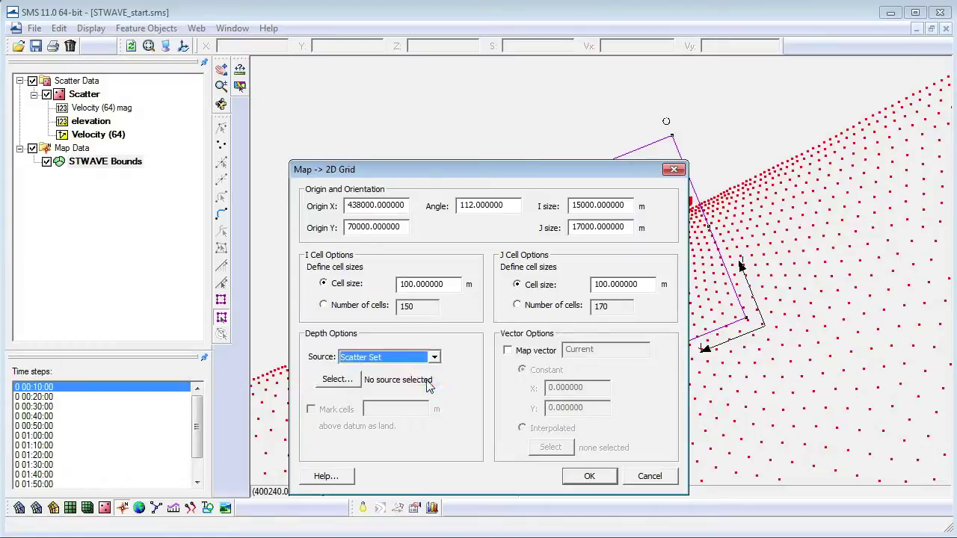
pyautogui.click(354, 380)
pyautogui.click(409, 233)
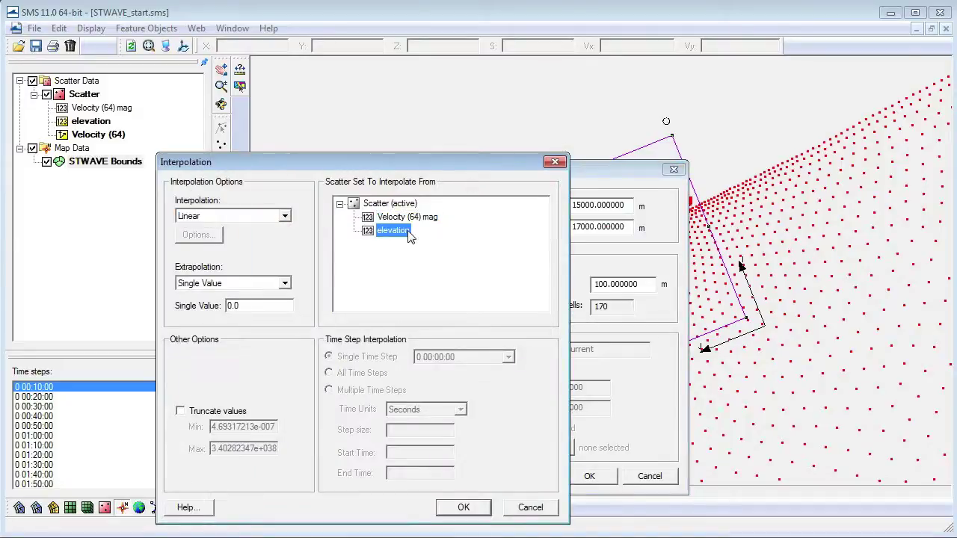
pyautogui.click(463, 508)
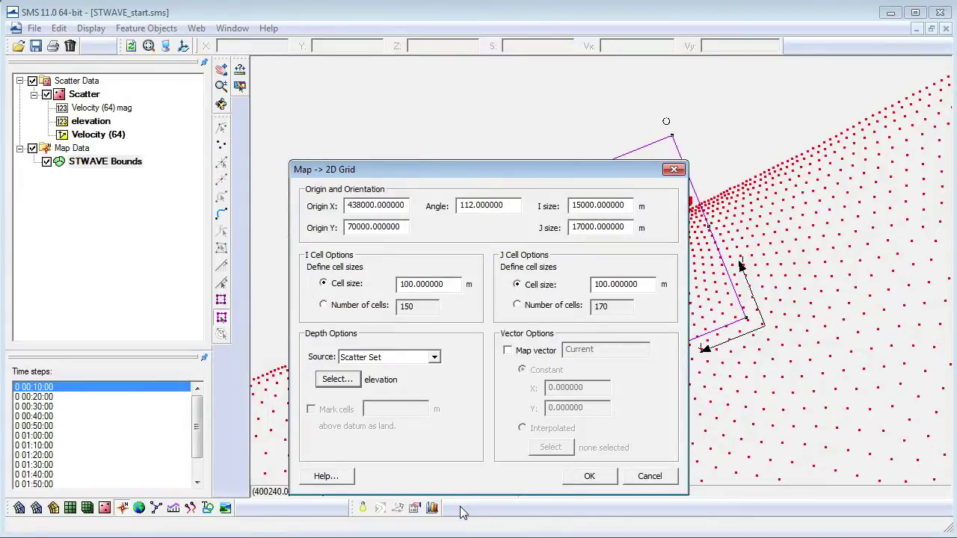
# Map current vectors interpolated from Velocity (64) and generate the 2D grid
pyautogui.click(509, 352)
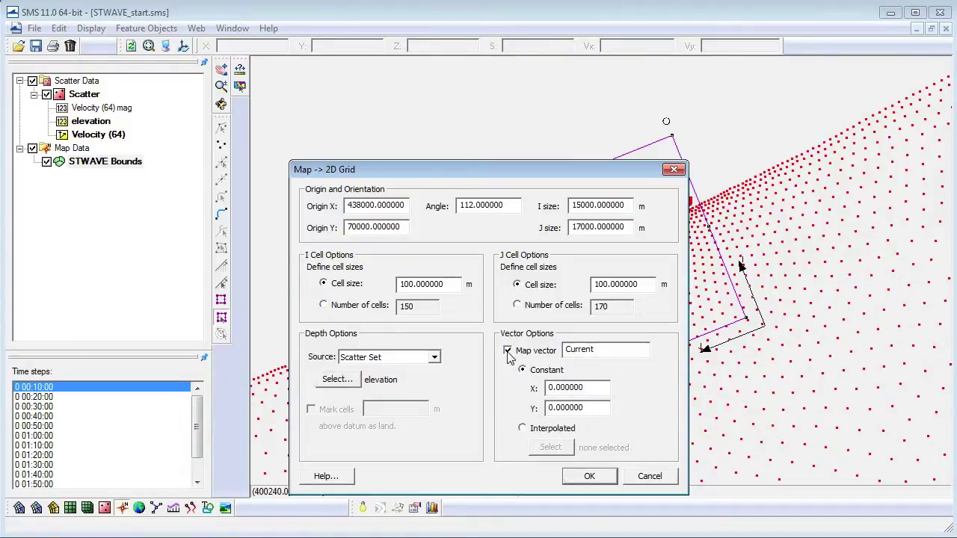
pyautogui.click(523, 429)
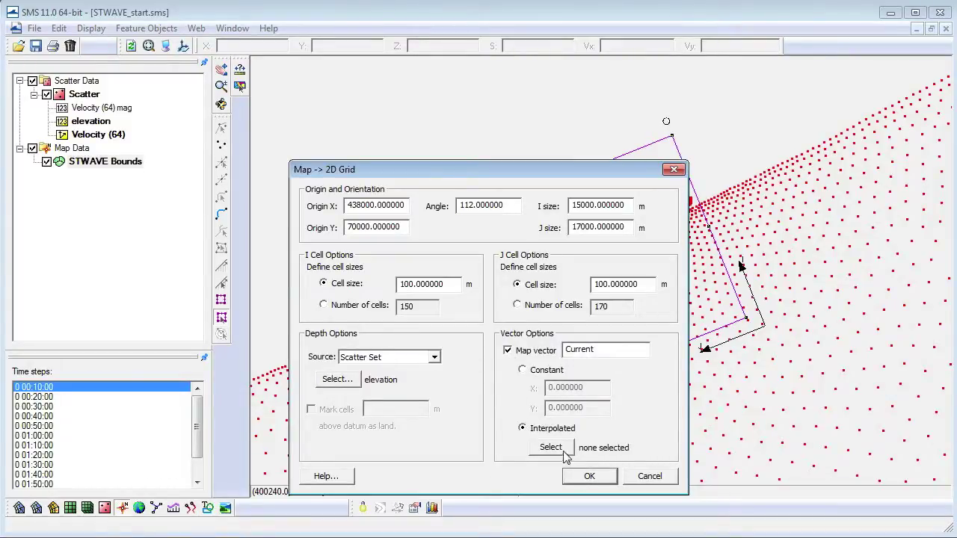
pyautogui.click(550, 447)
pyautogui.click(400, 218)
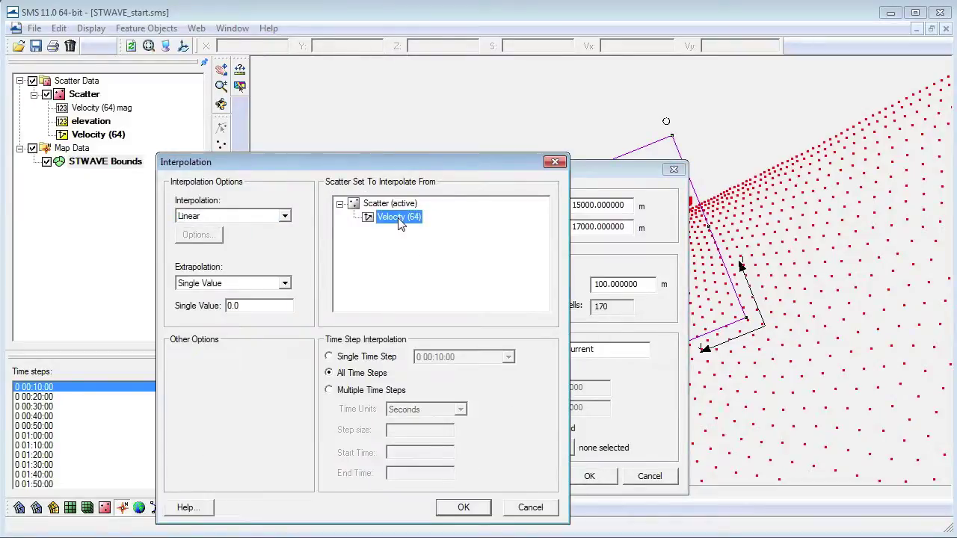
pyautogui.click(470, 508)
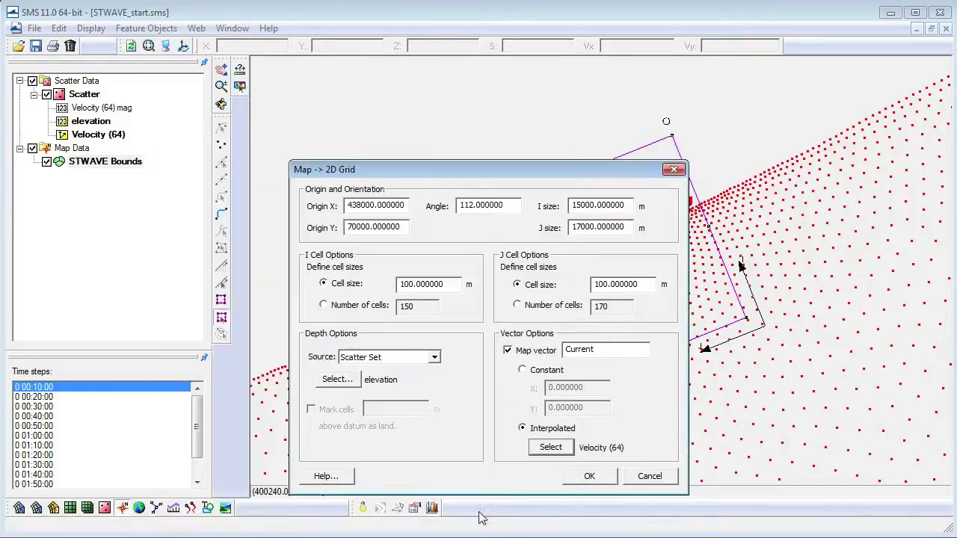
pyautogui.click(593, 478)
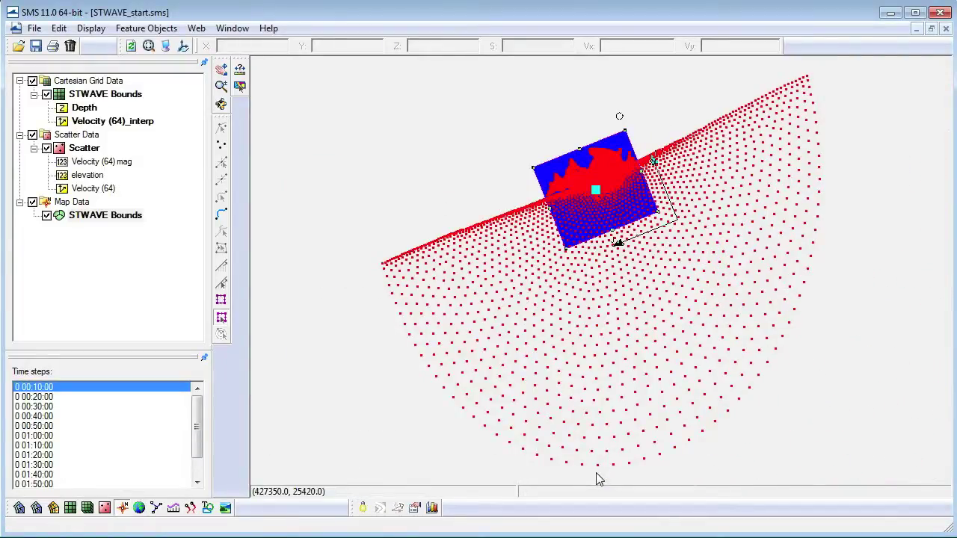
# Hide the scatter data, frame the grid, and show Cartesian grid depth as Color Fill contours
pyautogui.click(32, 135)
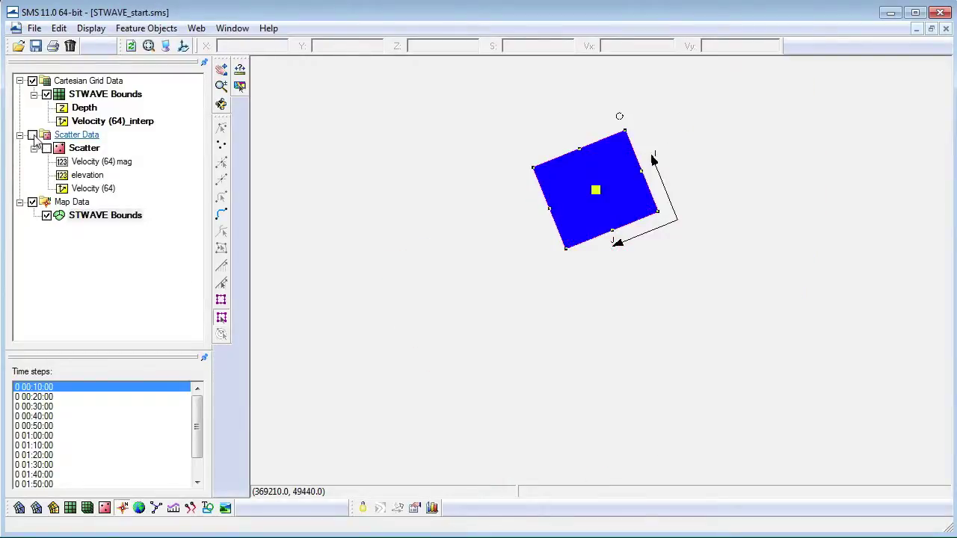
pyautogui.click(149, 46)
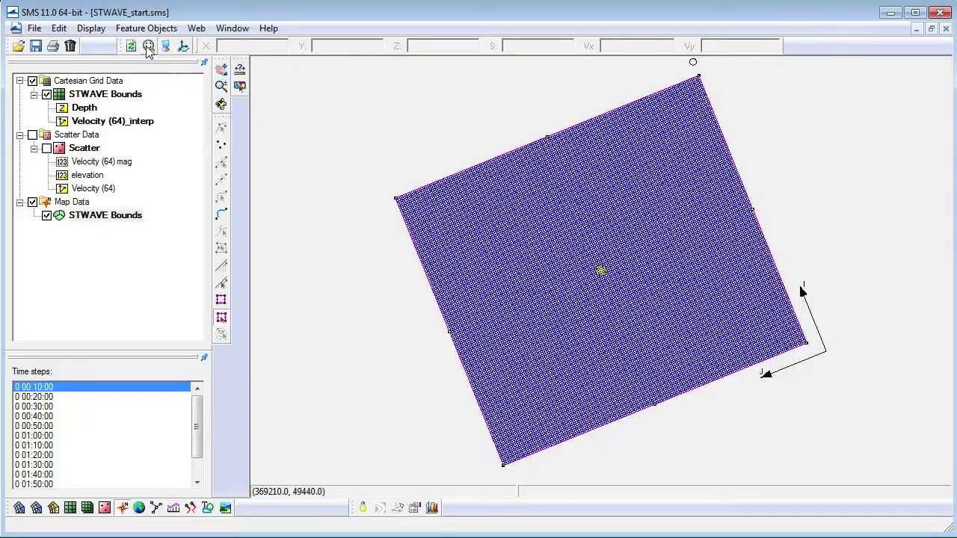
pyautogui.click(91, 27)
pyautogui.click(107, 46)
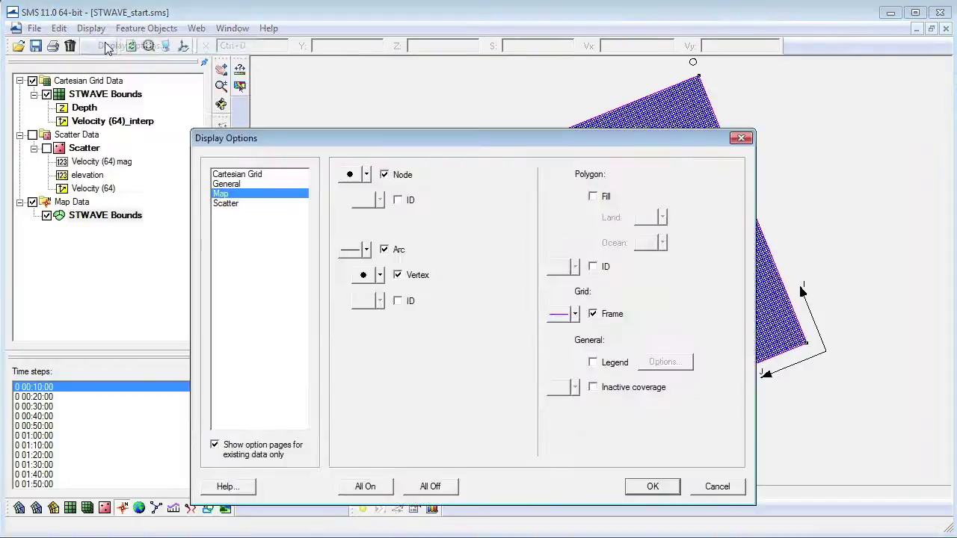
pyautogui.click(239, 175)
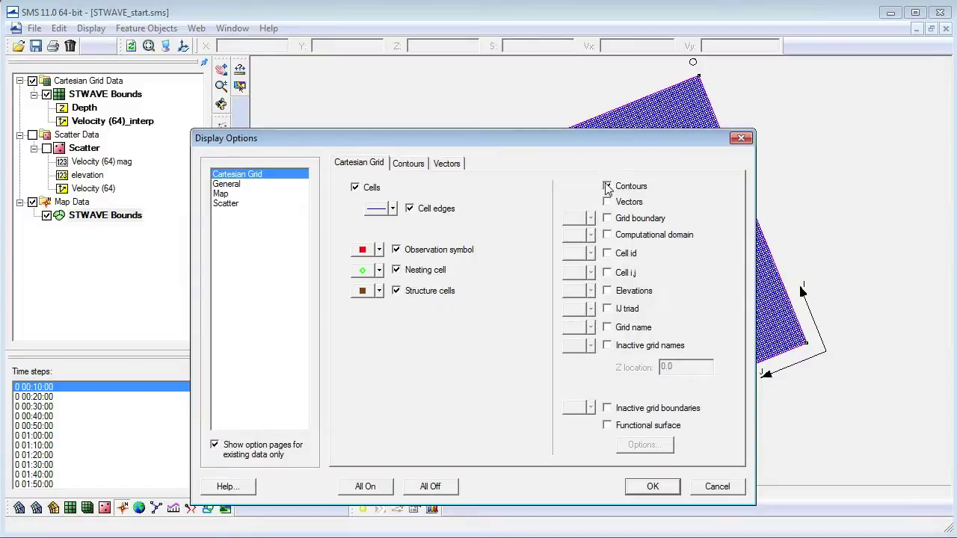
pyautogui.click(607, 187)
pyautogui.click(409, 164)
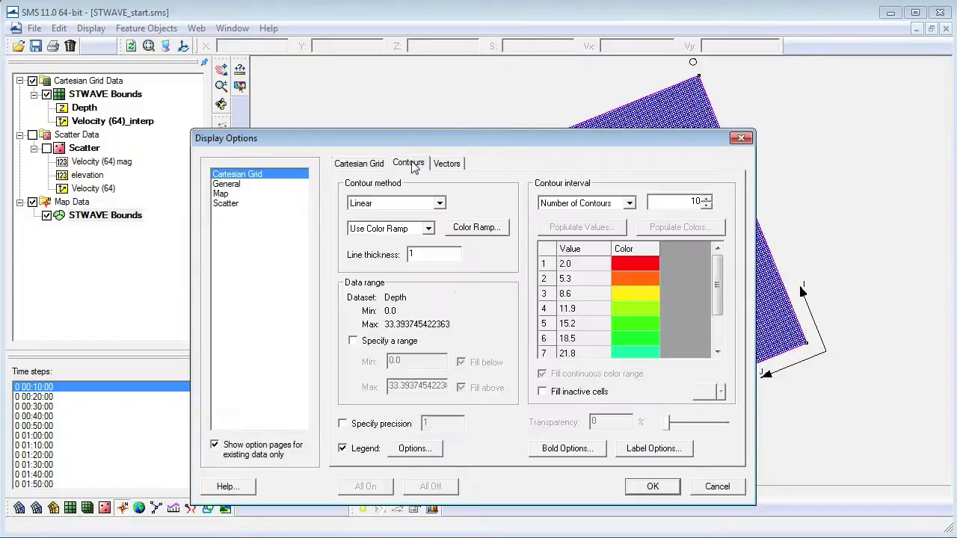
pyautogui.click(440, 204)
pyautogui.click(436, 227)
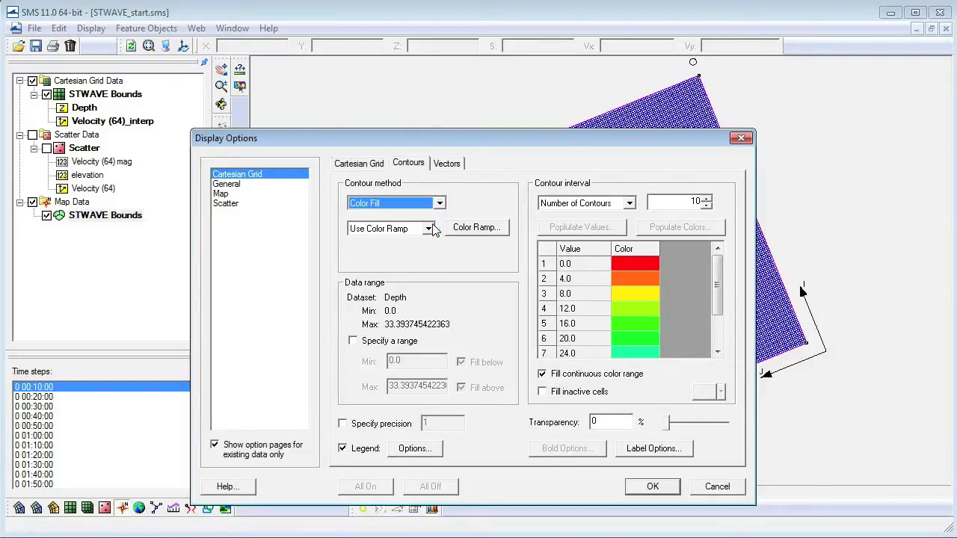
pyautogui.click(642, 486)
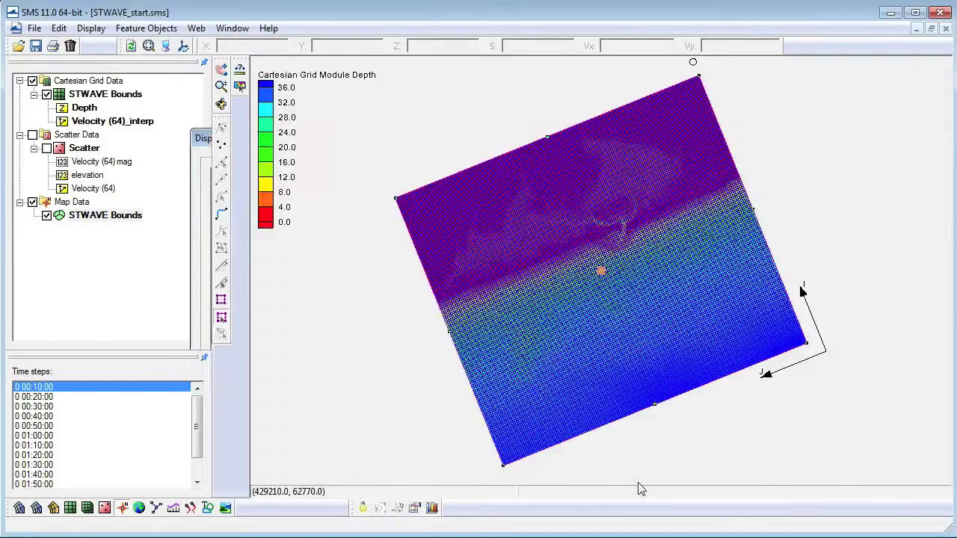
# Create a new spectral energy grid with 40 frequencies for STWAVE Bounds
pyautogui.click(99, 95)
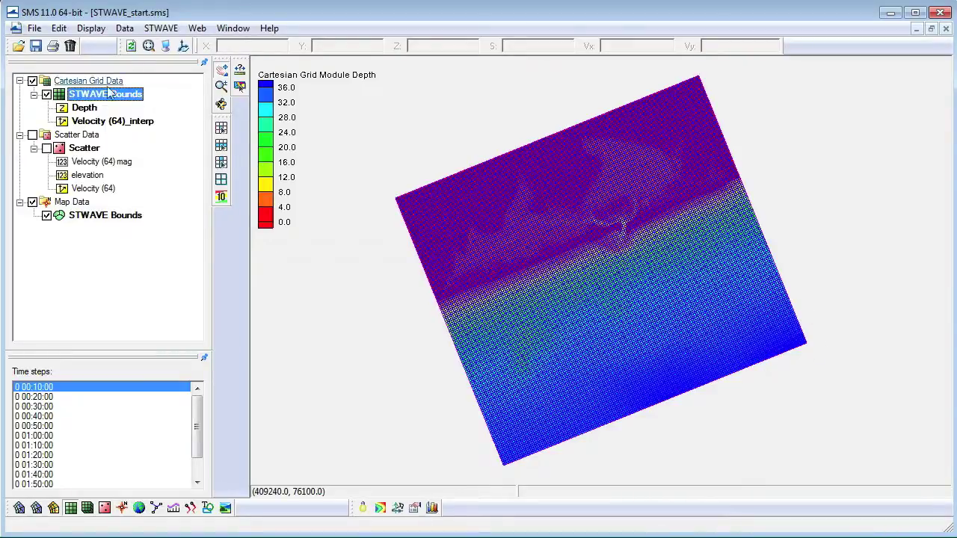
pyautogui.click(160, 29)
pyautogui.click(179, 49)
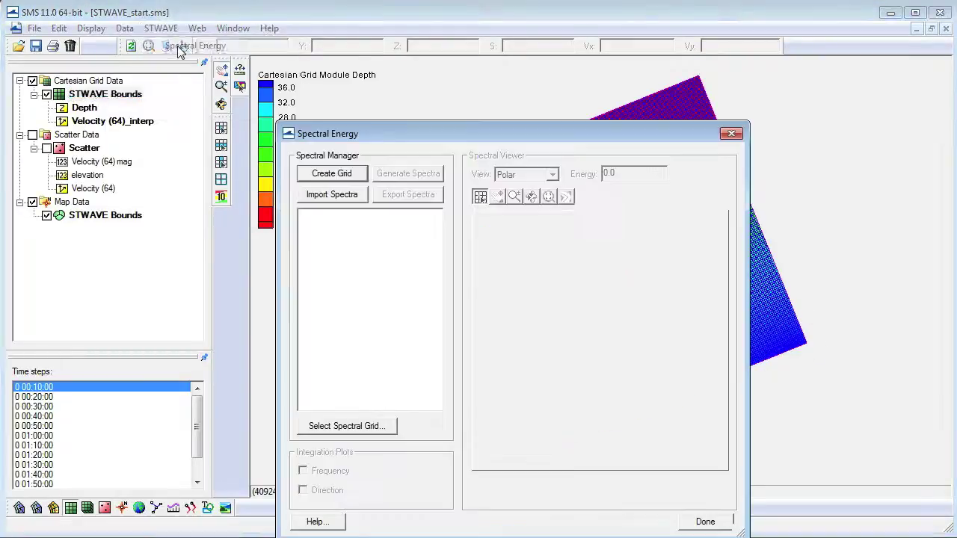
pyautogui.click(344, 175)
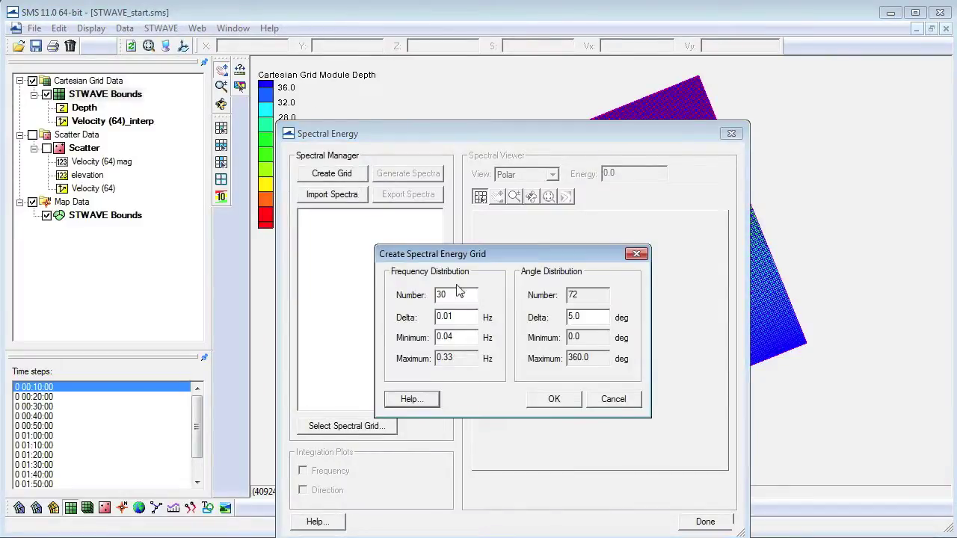
pyautogui.moveTo(461, 293); pyautogui.dragTo(422, 296)
pyautogui.write('40')
pyautogui.click(552, 399)
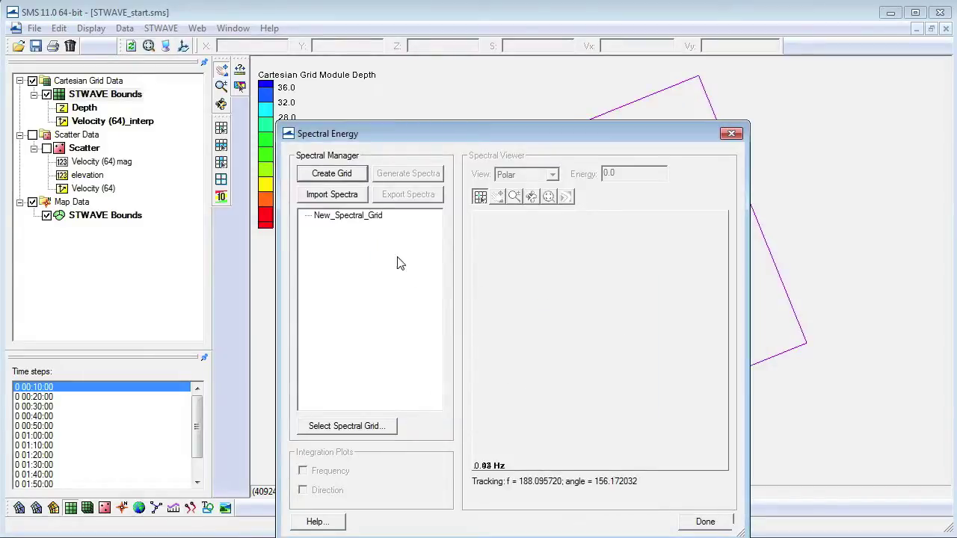
# Generate a TMA spectrum with angle 25°, Hs 1.0 m, Tp 20 s, gamma 8, gauge depth 32 m
pyautogui.click(373, 215)
pyautogui.click(408, 177)
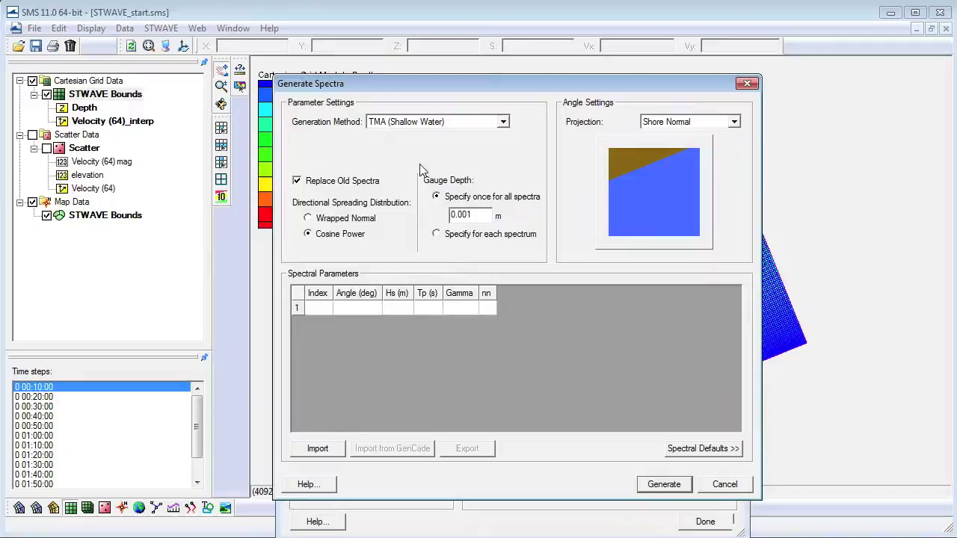
pyautogui.click(321, 308)
pyautogui.write('1')
pyautogui.press('Tab')
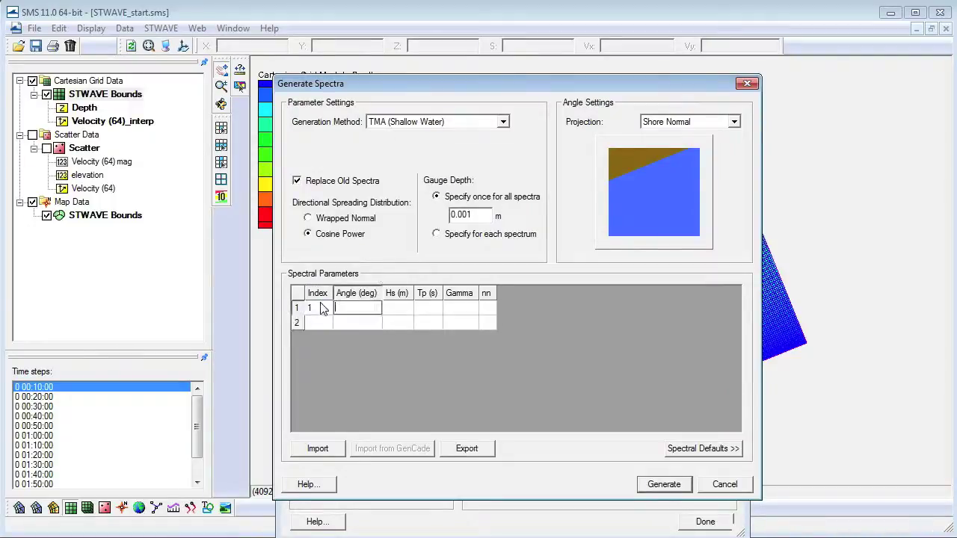
pyautogui.write('25')
pyautogui.press('Tab')
pyautogui.press('Tab')
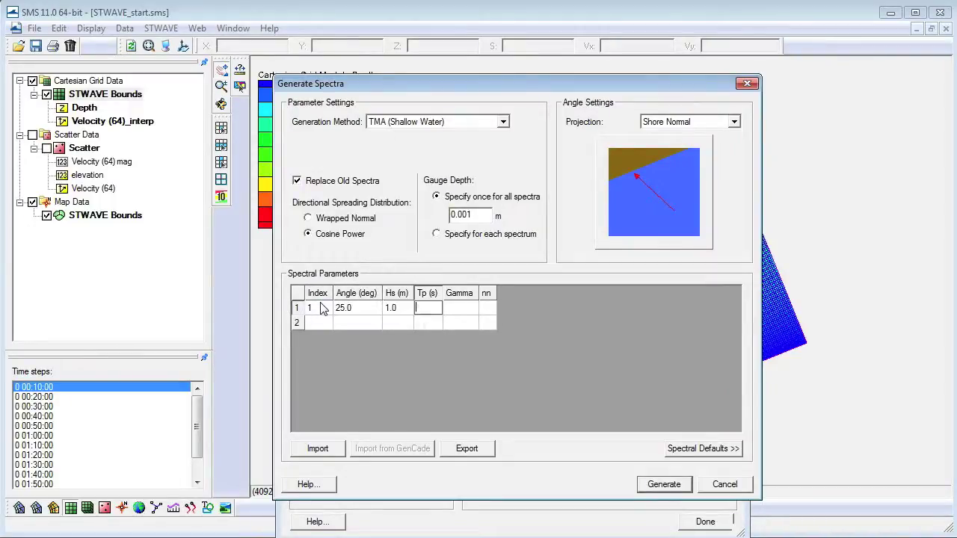
pyautogui.write('20')
pyautogui.press('Tab')
pyautogui.write('8')
pyautogui.press('Tab')
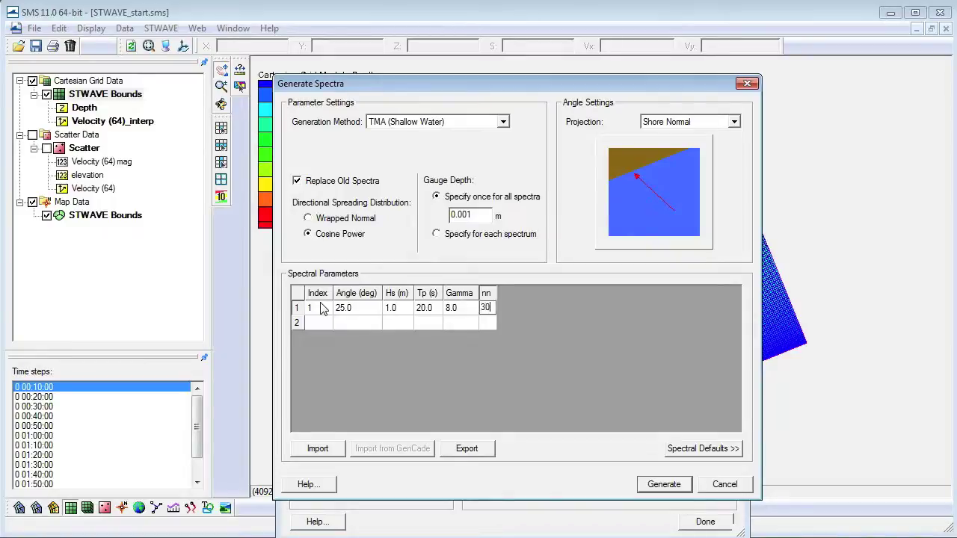
pyautogui.moveTo(479, 216); pyautogui.dragTo(441, 219)
pyautogui.write('32')
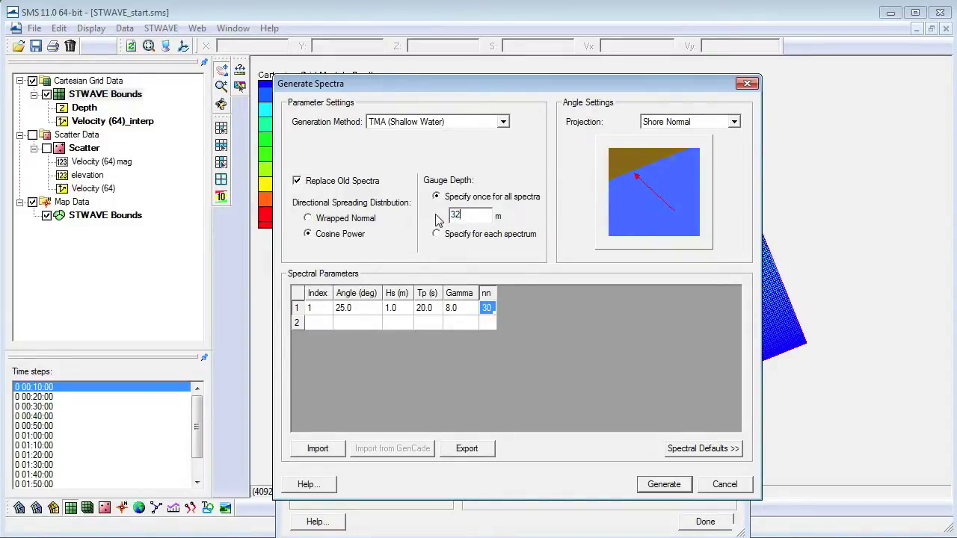
pyautogui.click(663, 484)
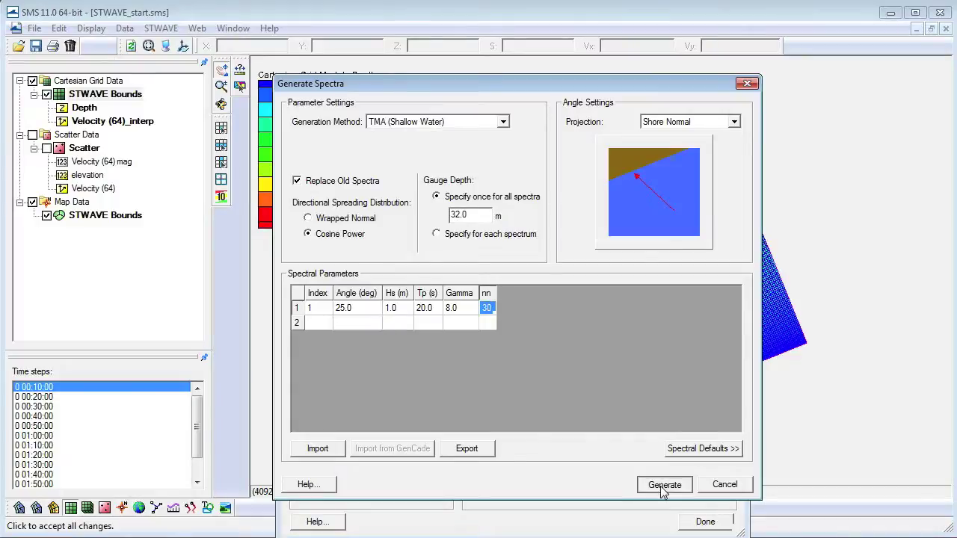
pyautogui.moveTo(550, 133); pyautogui.dragTo(542, 88)
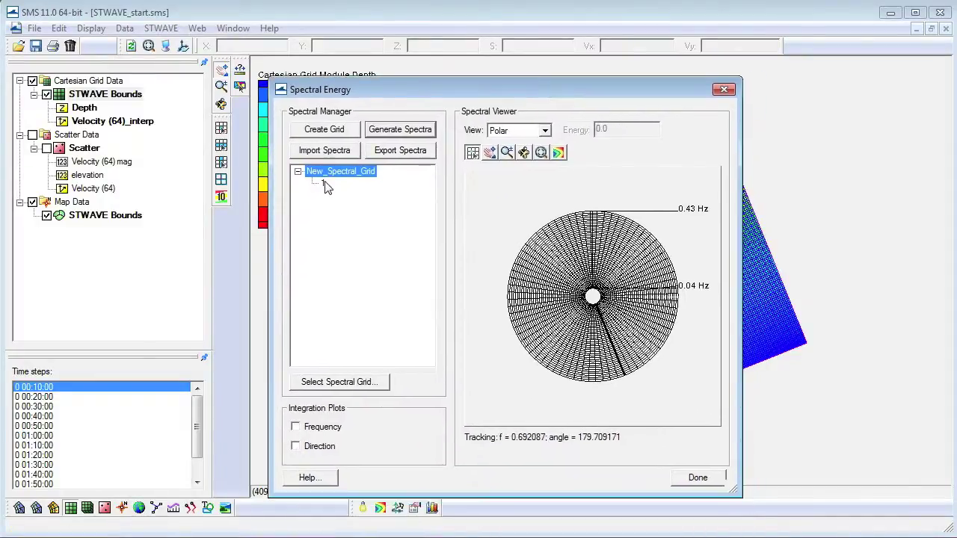
# View spectrum 1, zoom into its energy peak on the polar plot, then close Spectral Energy
pyautogui.click(322, 184)
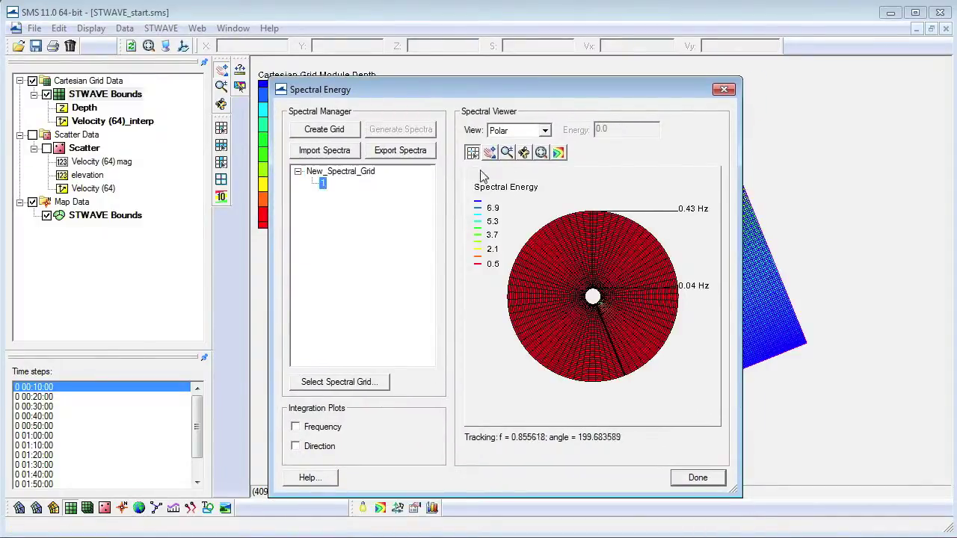
pyautogui.click(507, 153)
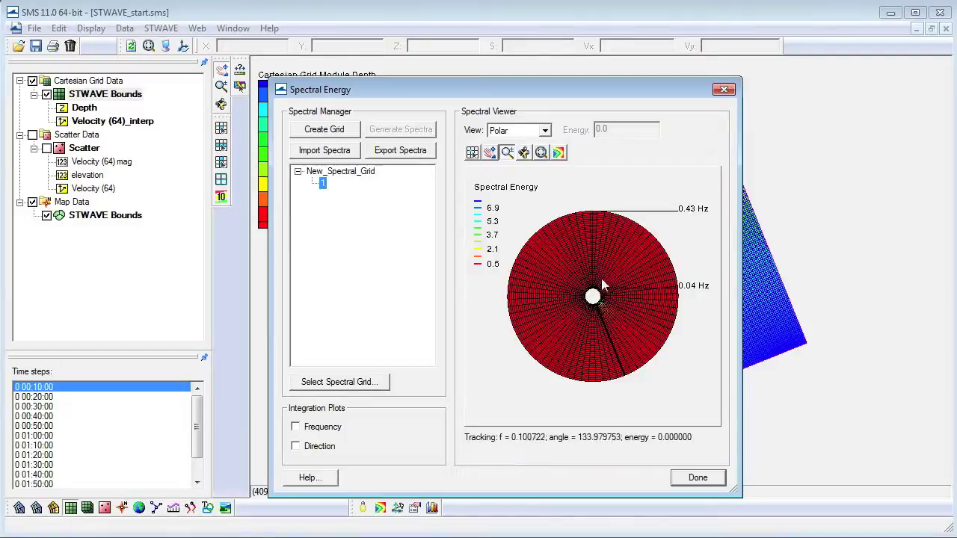
pyautogui.click(617, 319)
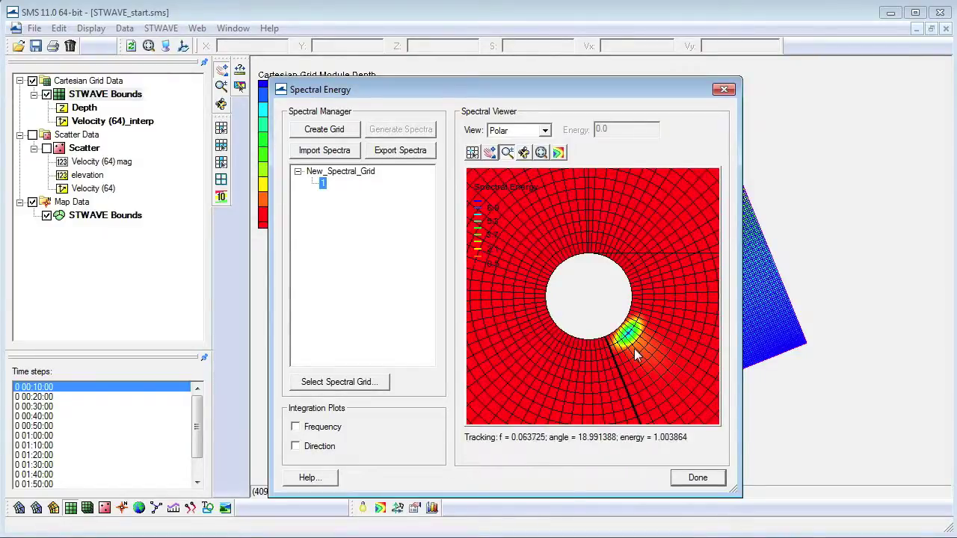
pyautogui.click(698, 477)
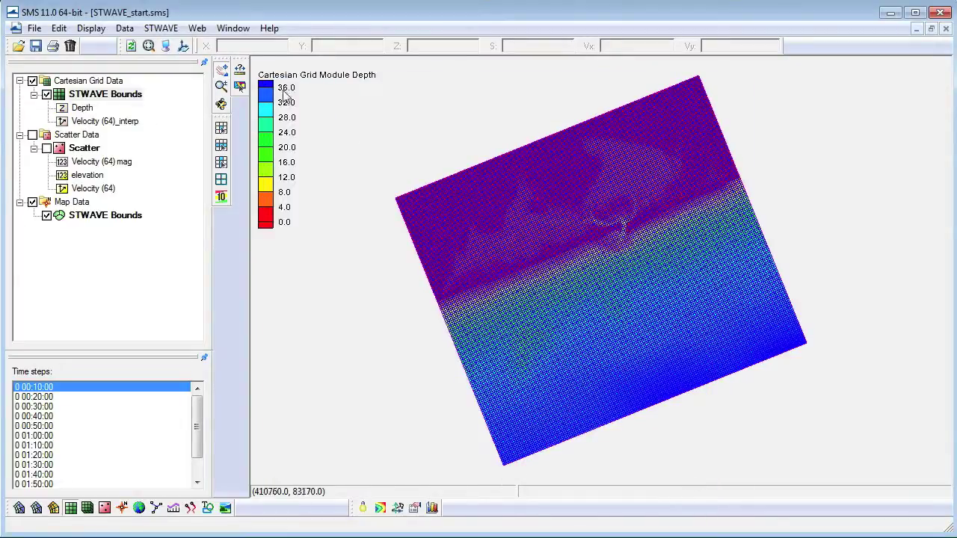
# Switch STWAVE model control to half-plane mode with Propagation Only source terms, then open Boundary Control
pyautogui.click(169, 29)
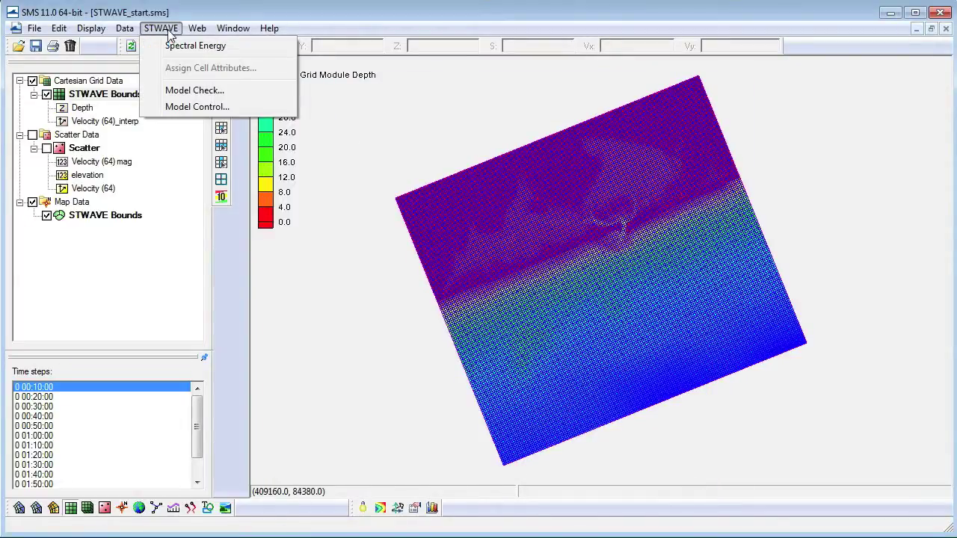
pyautogui.click(180, 109)
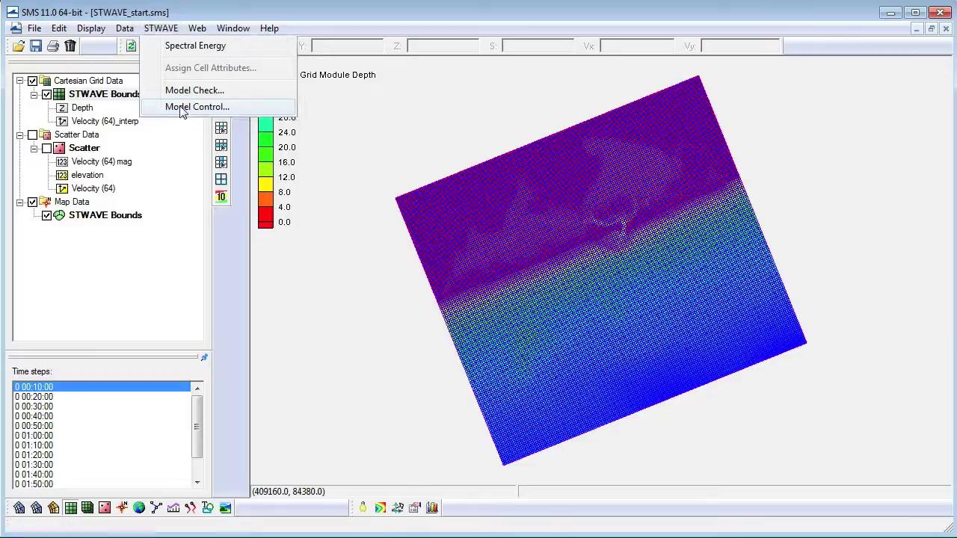
pyautogui.moveTo(370, 158); pyautogui.dragTo(439, 76)
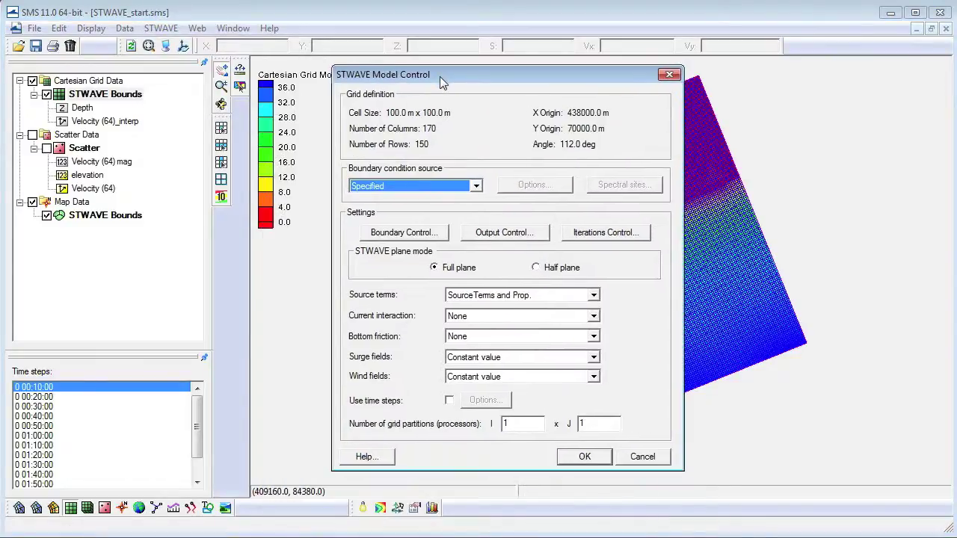
pyautogui.click(536, 268)
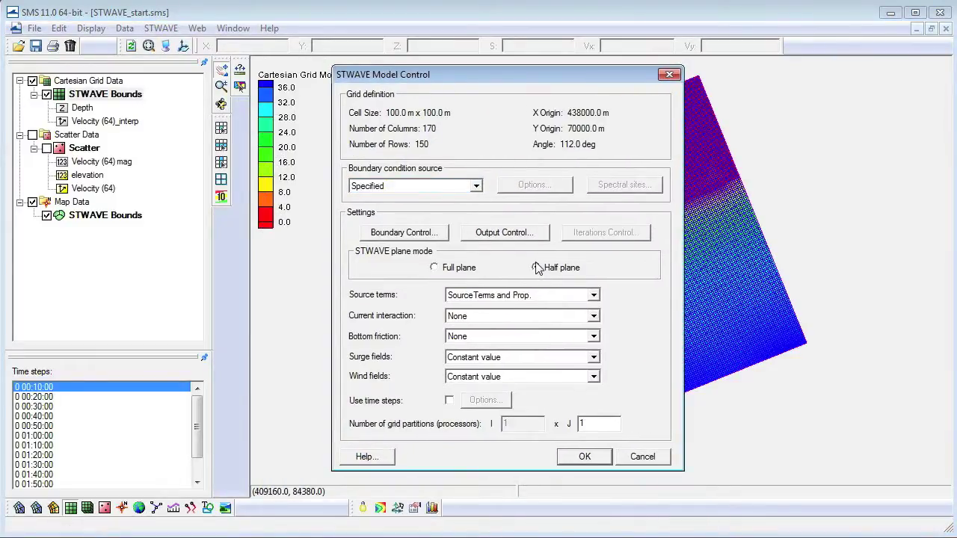
pyautogui.click(593, 298)
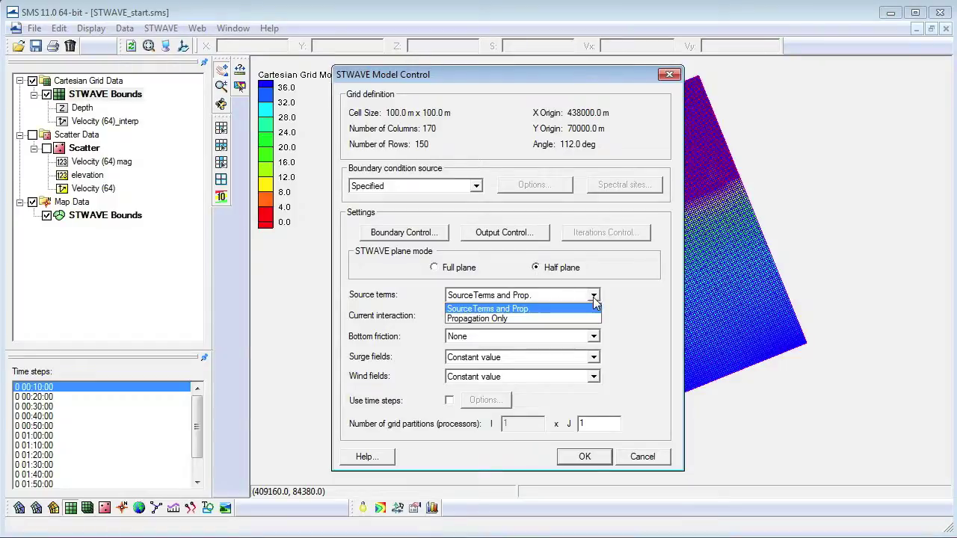
pyautogui.click(587, 319)
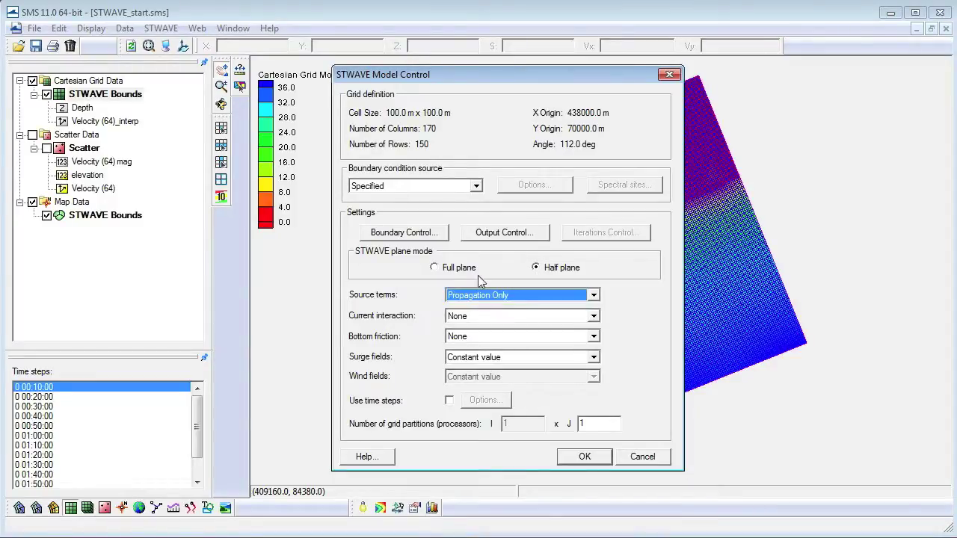
pyautogui.click(429, 237)
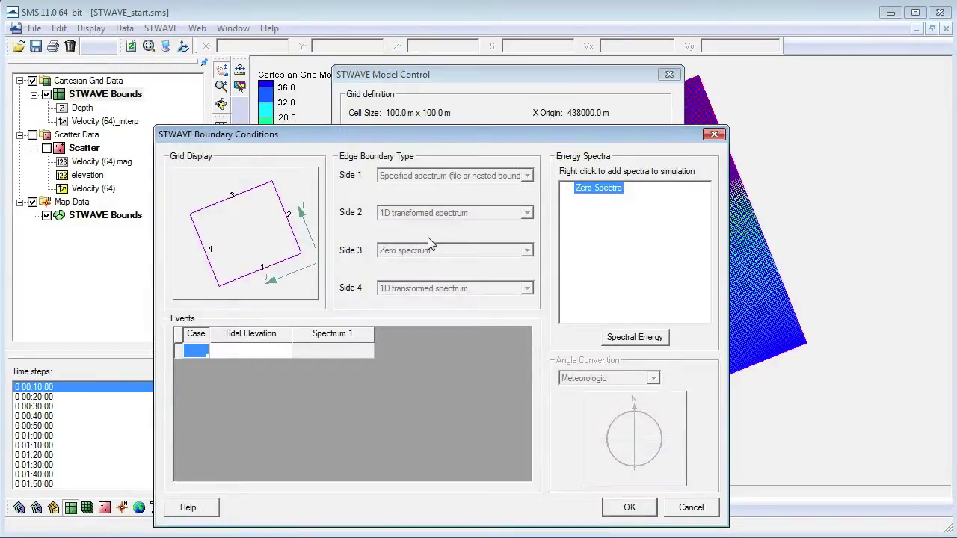
# Review the spectral energy, add spectrum 1 of New_Spectral_Grid to side 1, and accept both dialogs
pyautogui.click(623, 335)
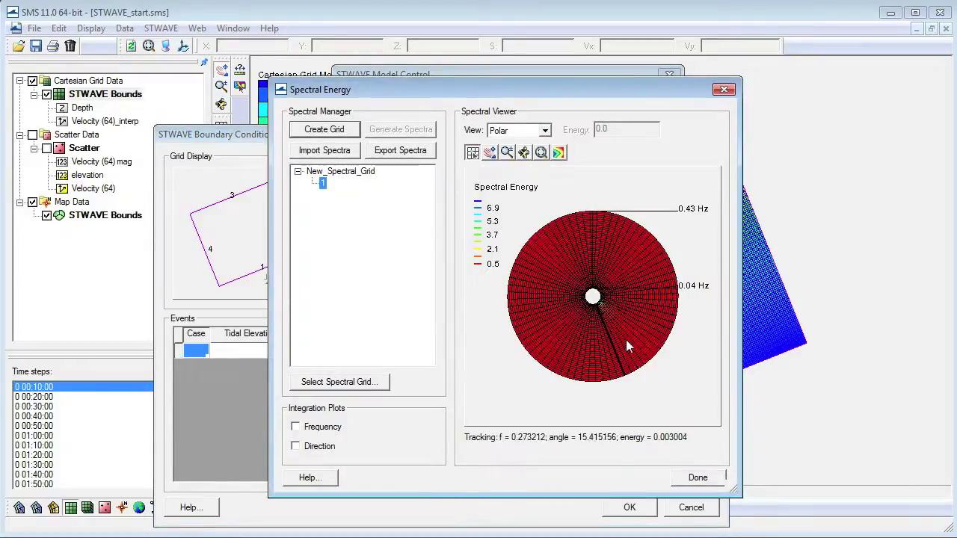
pyautogui.click(698, 478)
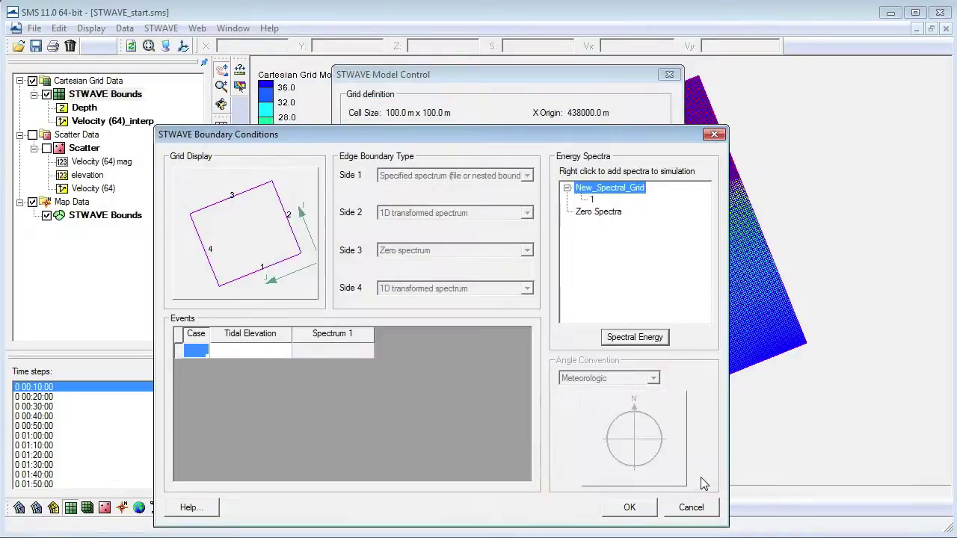
pyautogui.click(592, 200)
pyautogui.rightClick(593, 203)
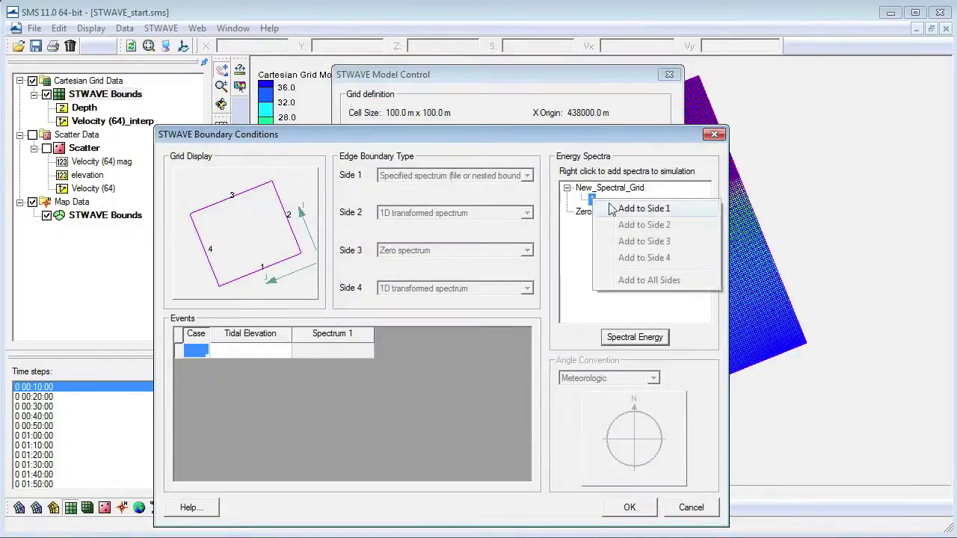
pyautogui.click(619, 212)
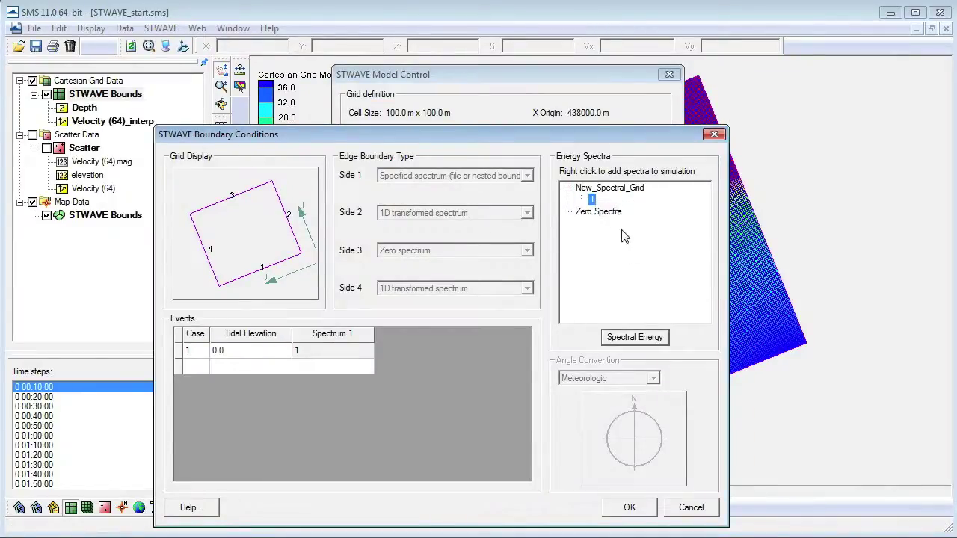
pyautogui.click(629, 508)
pyautogui.click(598, 458)
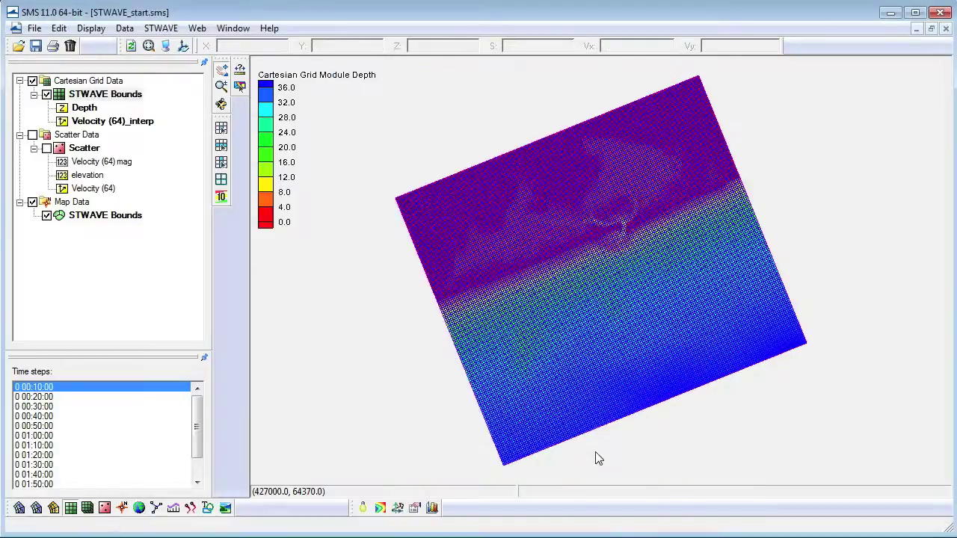
# Find grid cell I 110, J 60 and assign it as a monitoring station
pyautogui.click(124, 28)
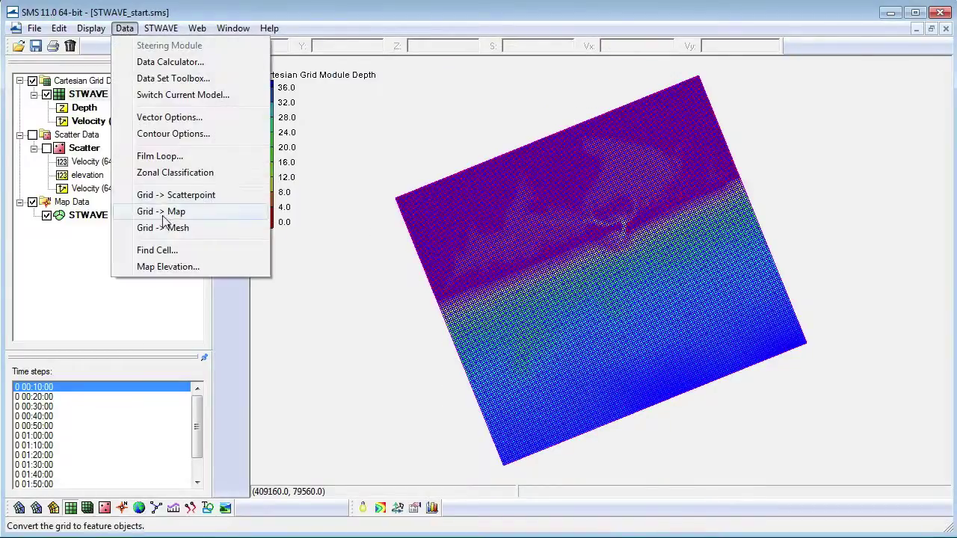
pyautogui.click(219, 249)
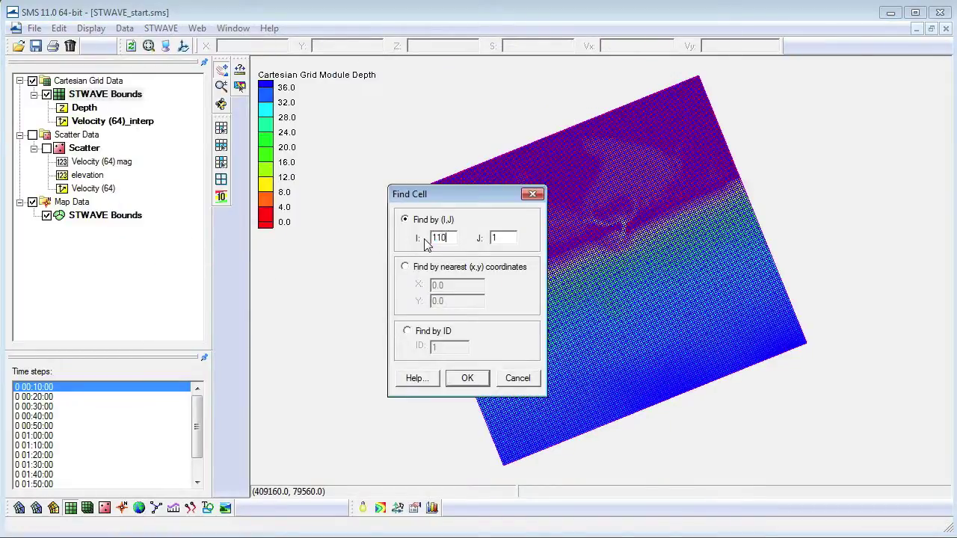
pyautogui.press('Tab')
pyautogui.write('60')
pyautogui.click(467, 377)
pyautogui.click(161, 27)
pyautogui.click(201, 67)
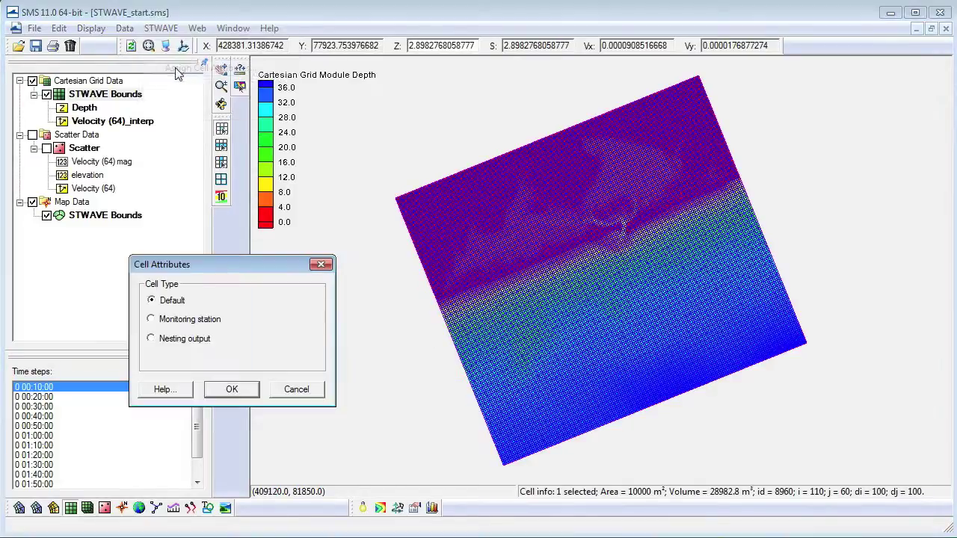
pyautogui.click(153, 316)
pyautogui.click(223, 392)
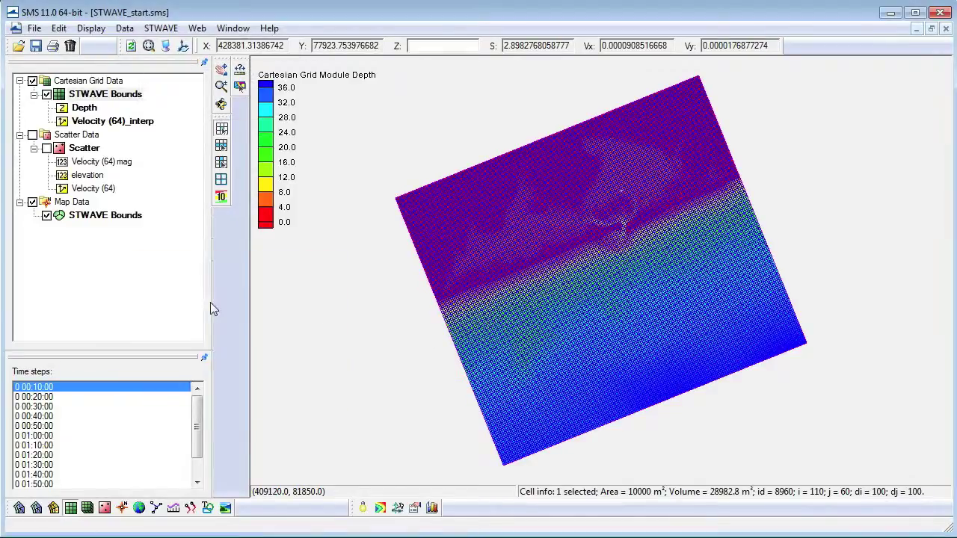
# Find grid cell I 92, J 66 and assign it as a monitoring station
pyautogui.click(124, 28)
pyautogui.click(177, 252)
pyautogui.moveTo(448, 238); pyautogui.dragTo(426, 243)
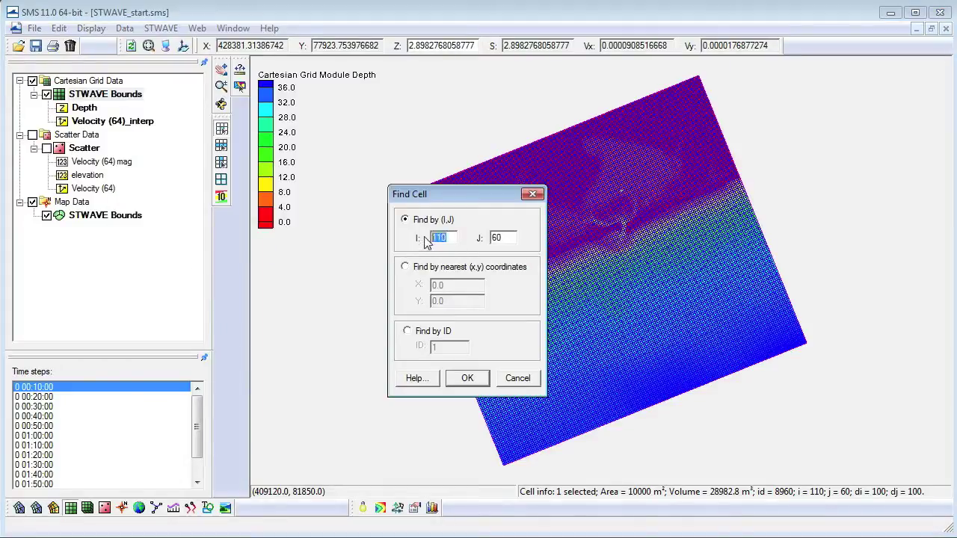
pyautogui.write('92')
pyautogui.moveTo(510, 238); pyautogui.dragTo(485, 243)
pyautogui.write('66')
pyautogui.click(467, 378)
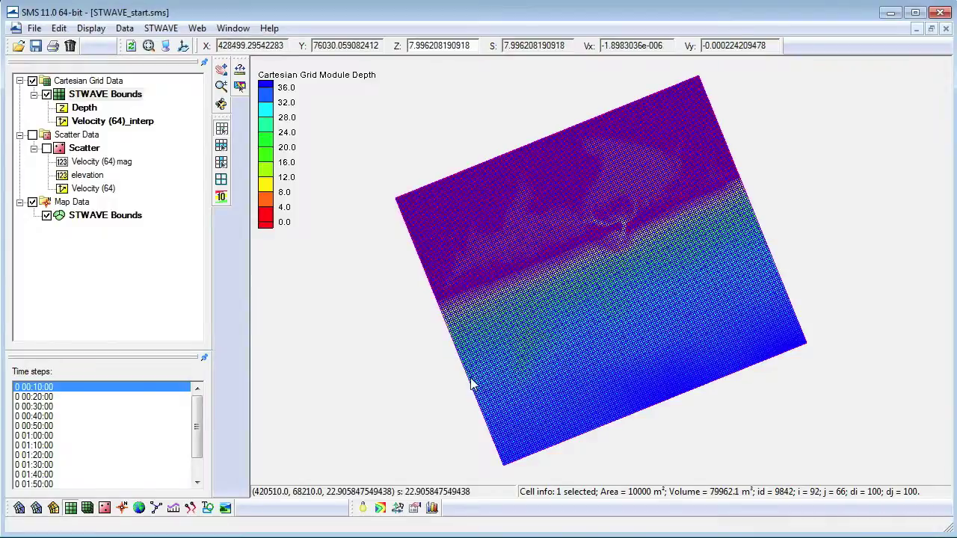
pyautogui.click(166, 33)
pyautogui.click(171, 68)
pyautogui.click(193, 318)
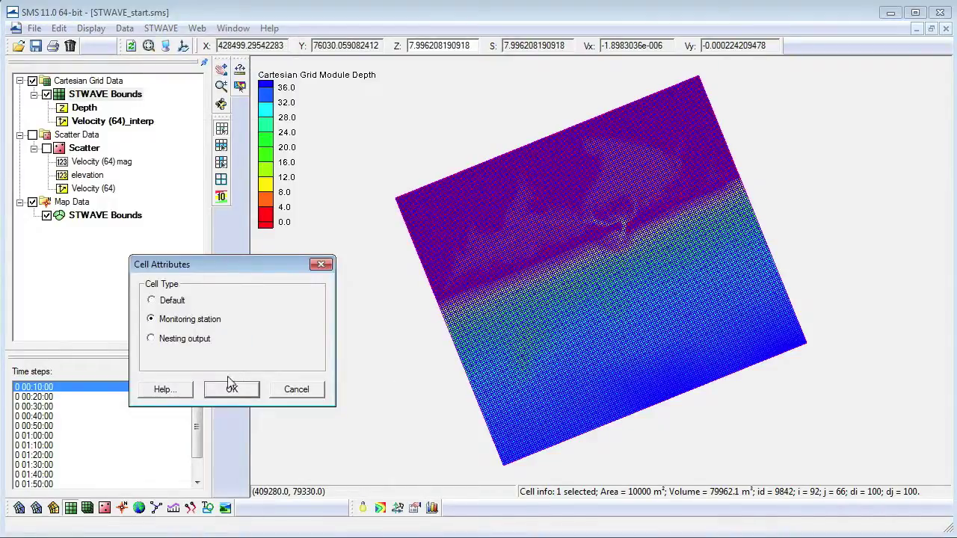
pyautogui.click(231, 386)
# Find grid cell I 50, J 70 and assign it as a monitoring station
pyautogui.click(124, 28)
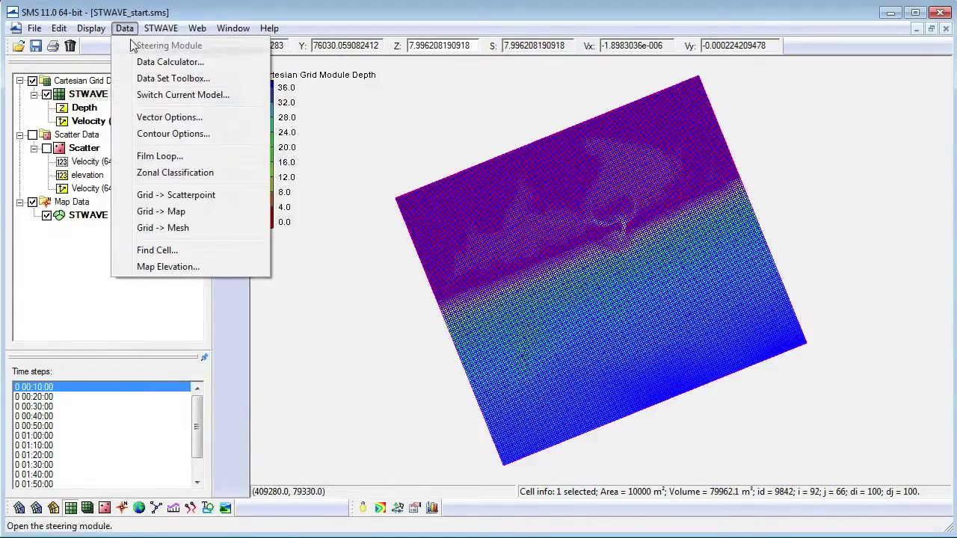
pyautogui.click(157, 251)
pyautogui.doubleClick(450, 238)
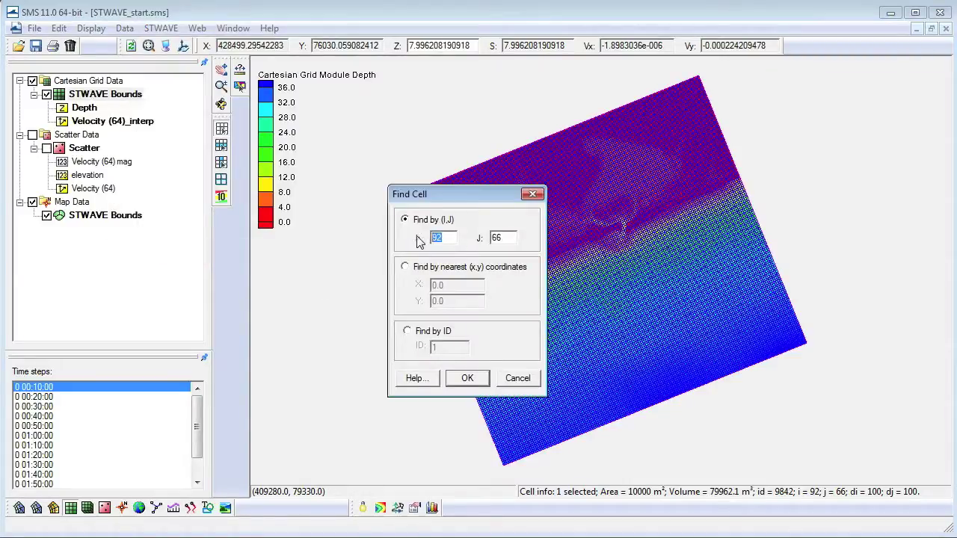
pyautogui.write('50')
pyautogui.doubleClick(499, 236)
pyautogui.write('70')
pyautogui.click(467, 377)
pyautogui.click(161, 29)
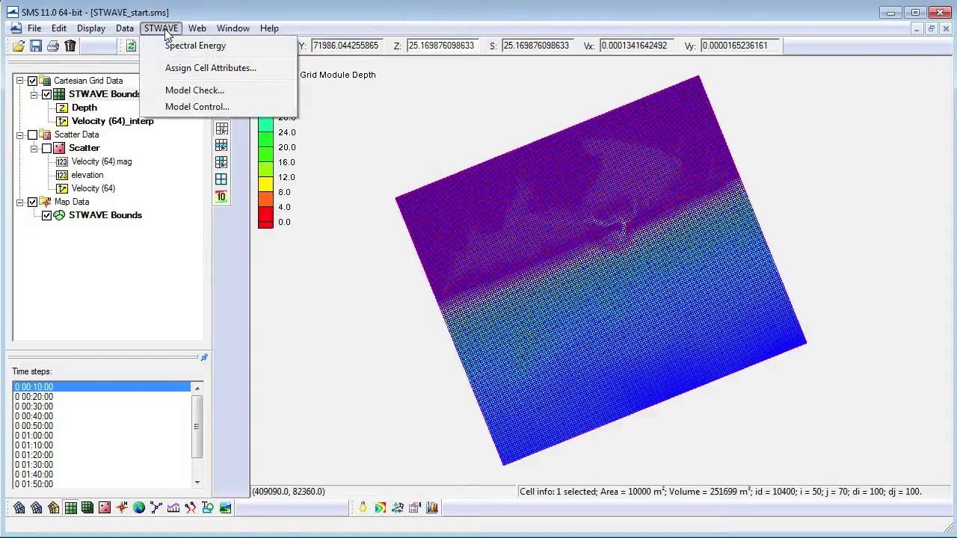
pyautogui.click(176, 68)
pyautogui.click(196, 320)
pyautogui.click(230, 390)
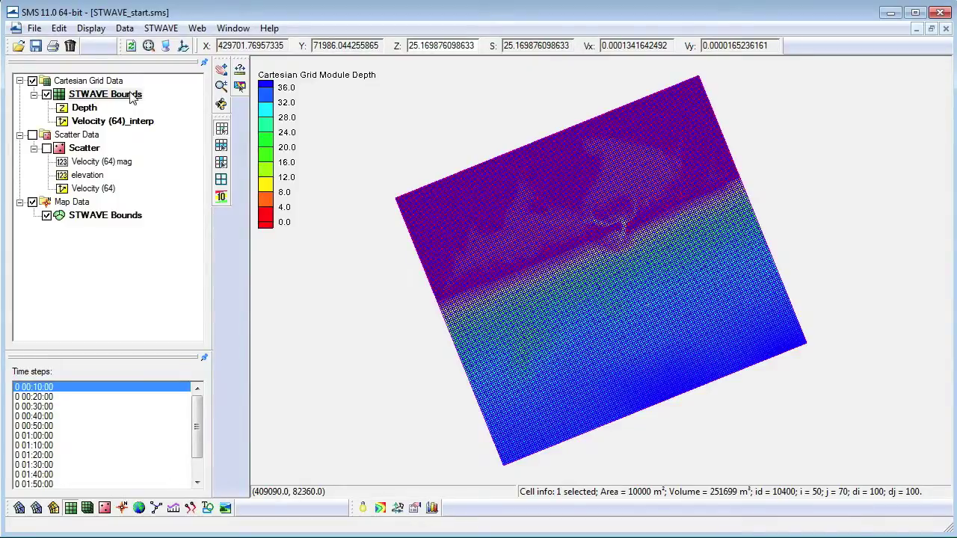
# Save, export and launch the STWAVE run from STWAVE Bounds, exiting once it finishes
pyautogui.rightClick(134, 98)
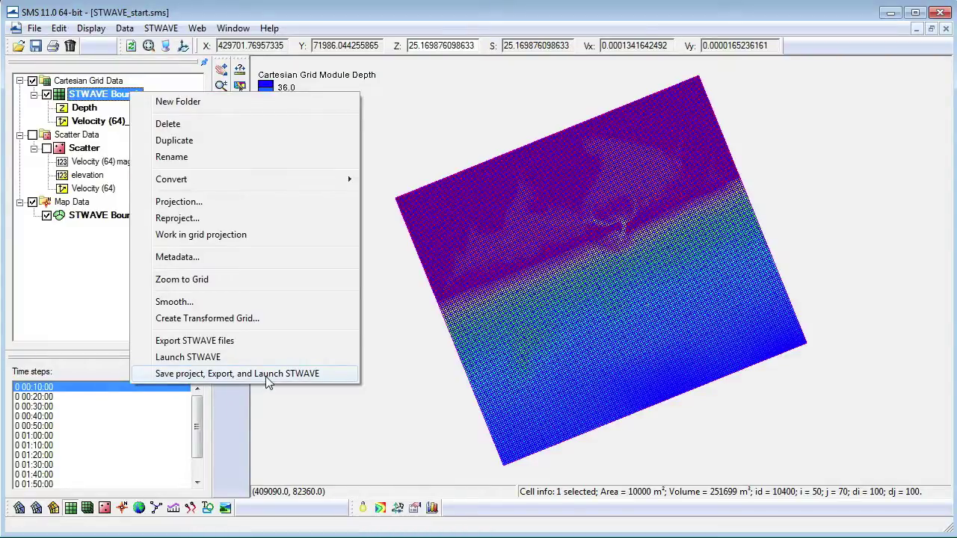
pyautogui.click(267, 378)
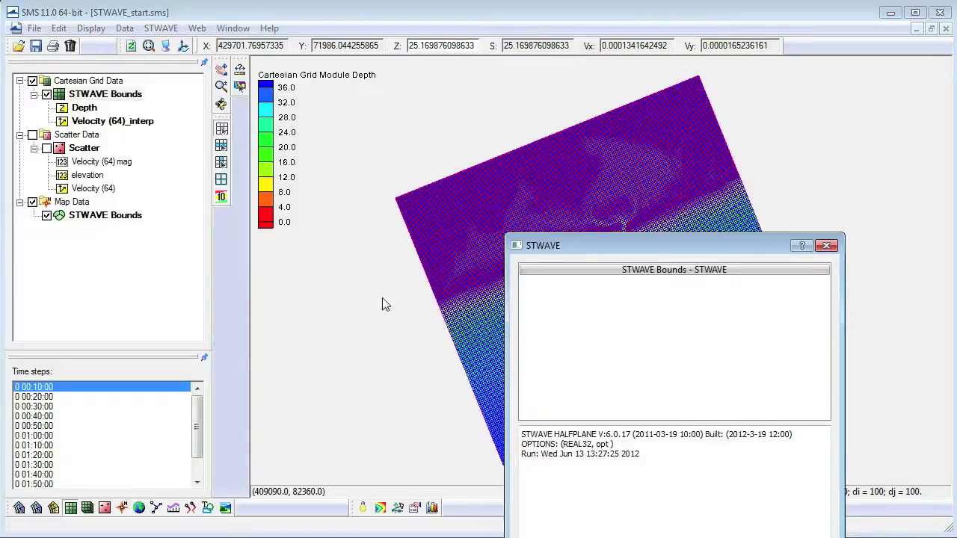
pyautogui.moveTo(578, 244); pyautogui.dragTo(529, 112)
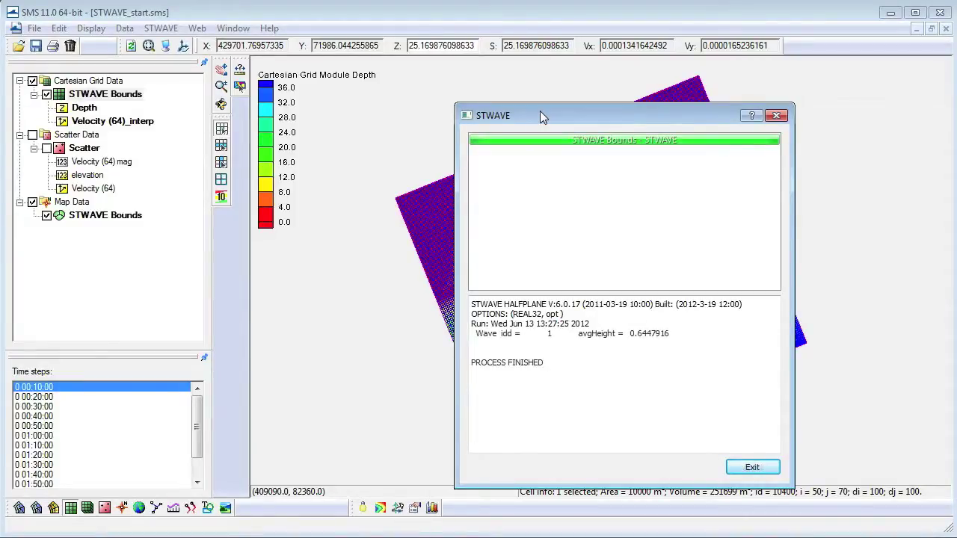
pyautogui.click(737, 468)
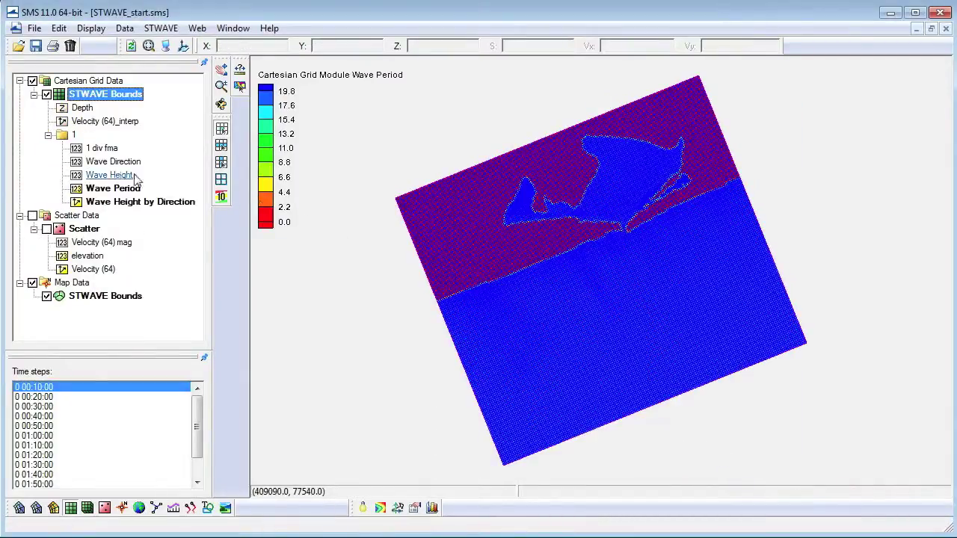
# Contour the Wave Height, then Wave Direction, then 1 div fma datasets on the grid
pyautogui.click(97, 176)
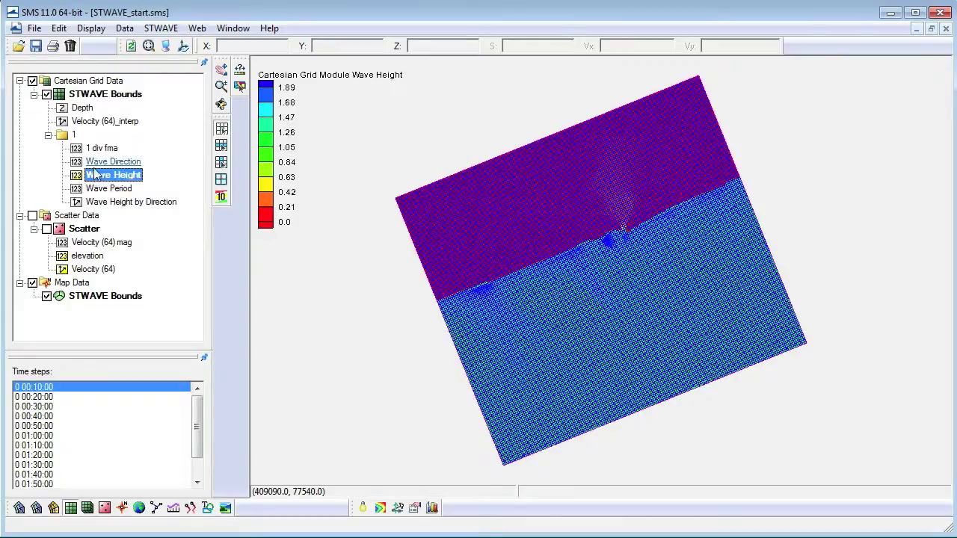
pyautogui.click(95, 163)
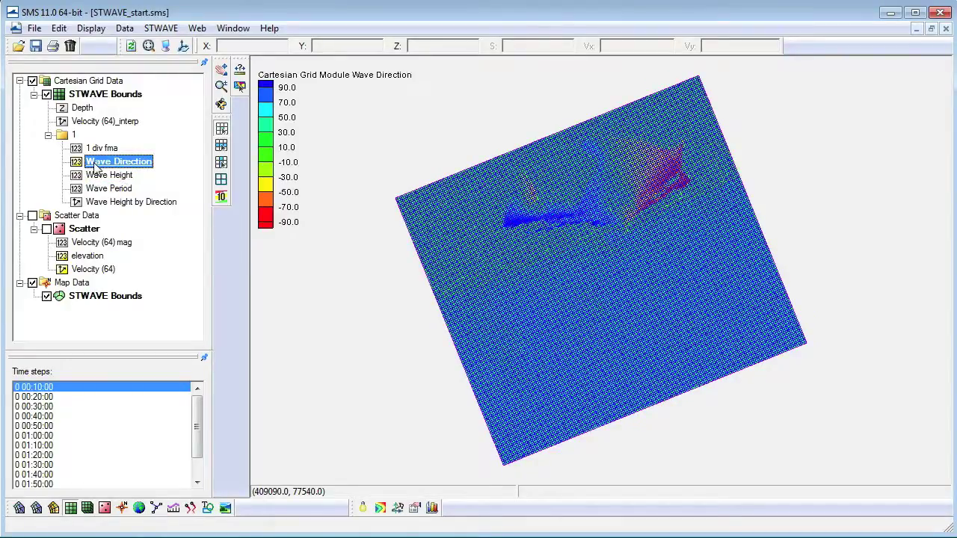
pyautogui.click(96, 149)
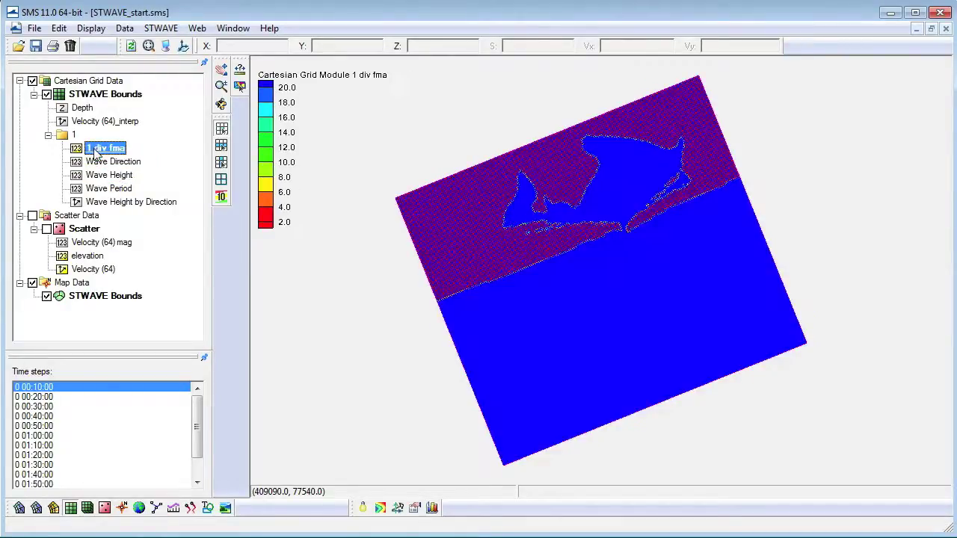